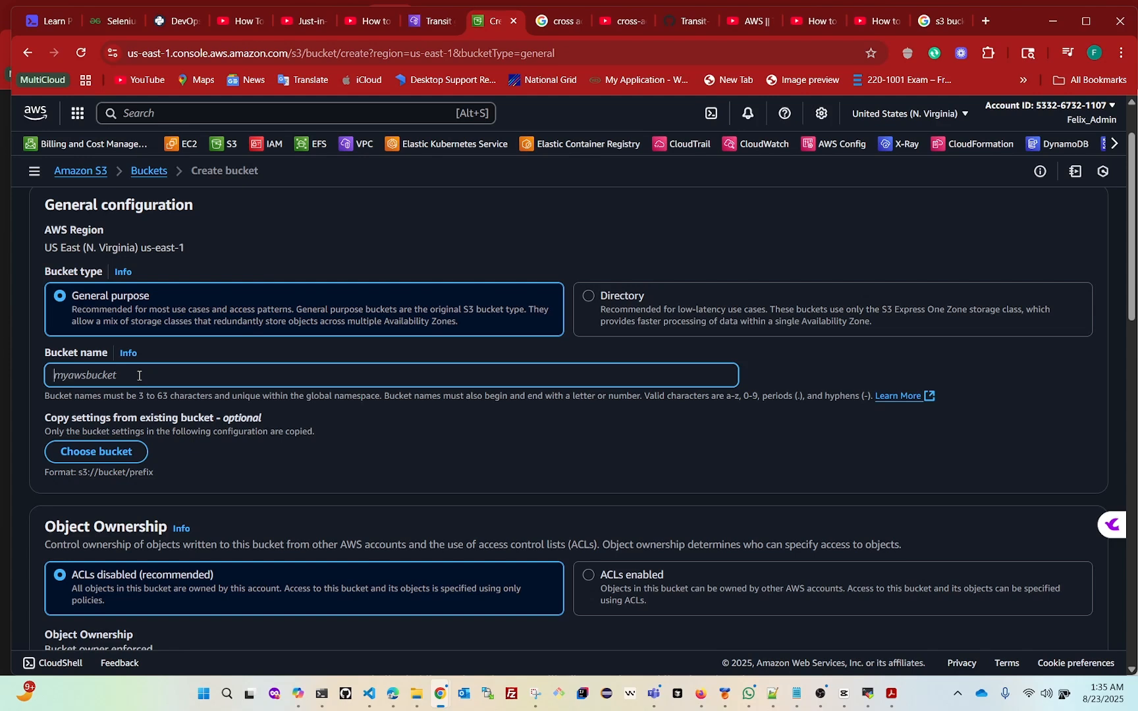
# Name the new general purpose bucket s3-versioning-demo-123456789
pyautogui.write('s3-versioning-demo-12345678')
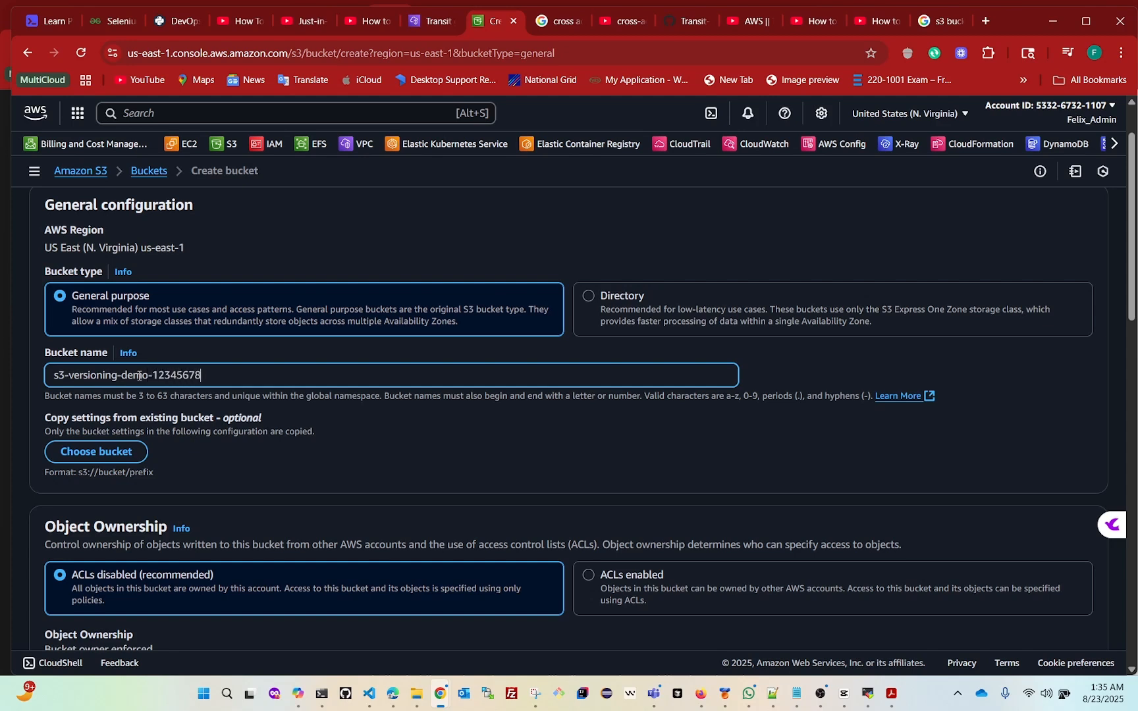
pyautogui.write('9')
# Create the bucket with the default settings, leaving public access blocked, Bucket Versioning disabled and SSE-S3 encryption selected
pyautogui.scroll(-3, 450, 422)
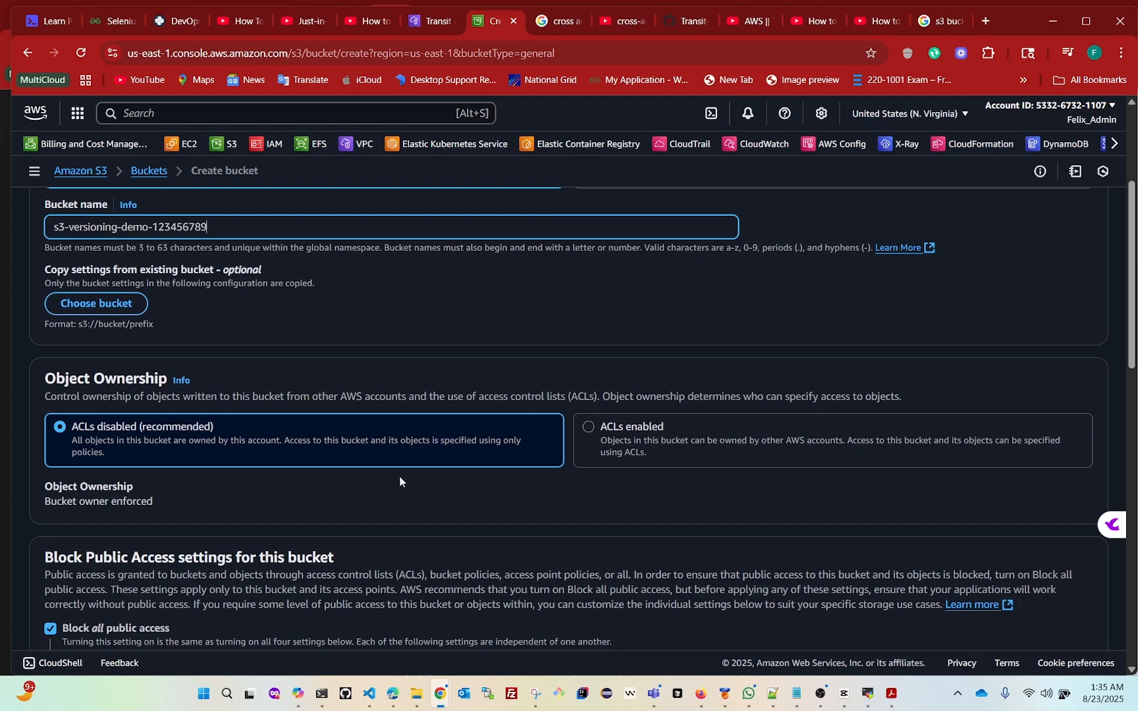
pyautogui.scroll(-6, 317, 442)
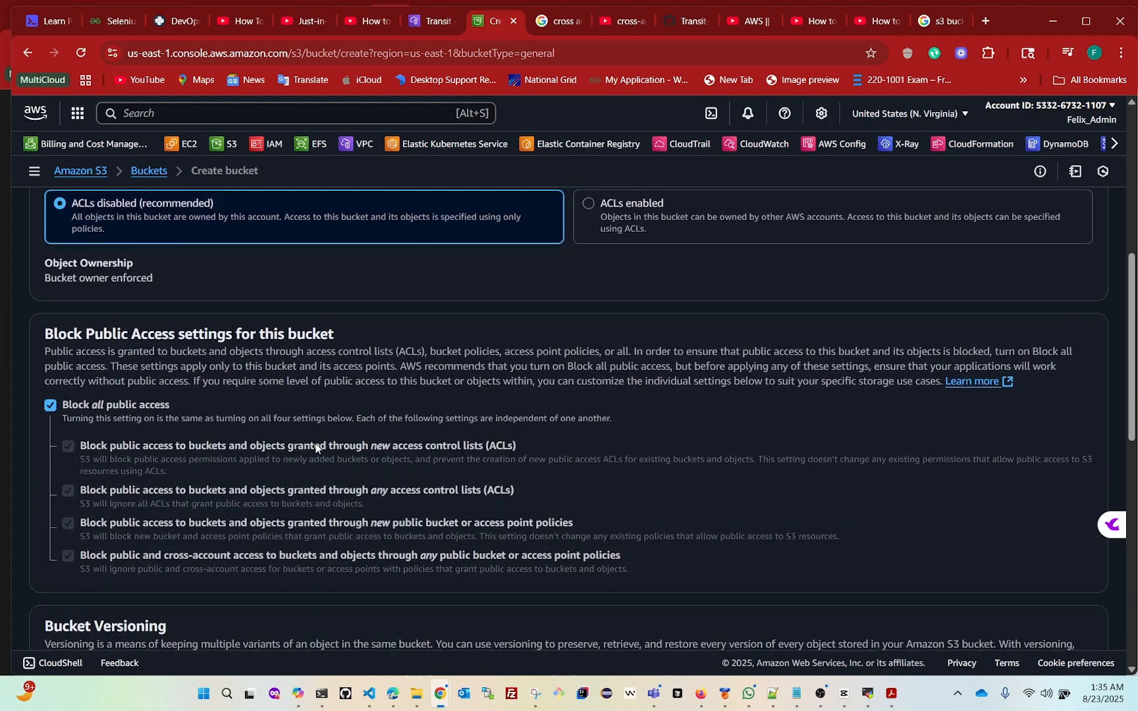
pyautogui.scroll(-3, 316, 449)
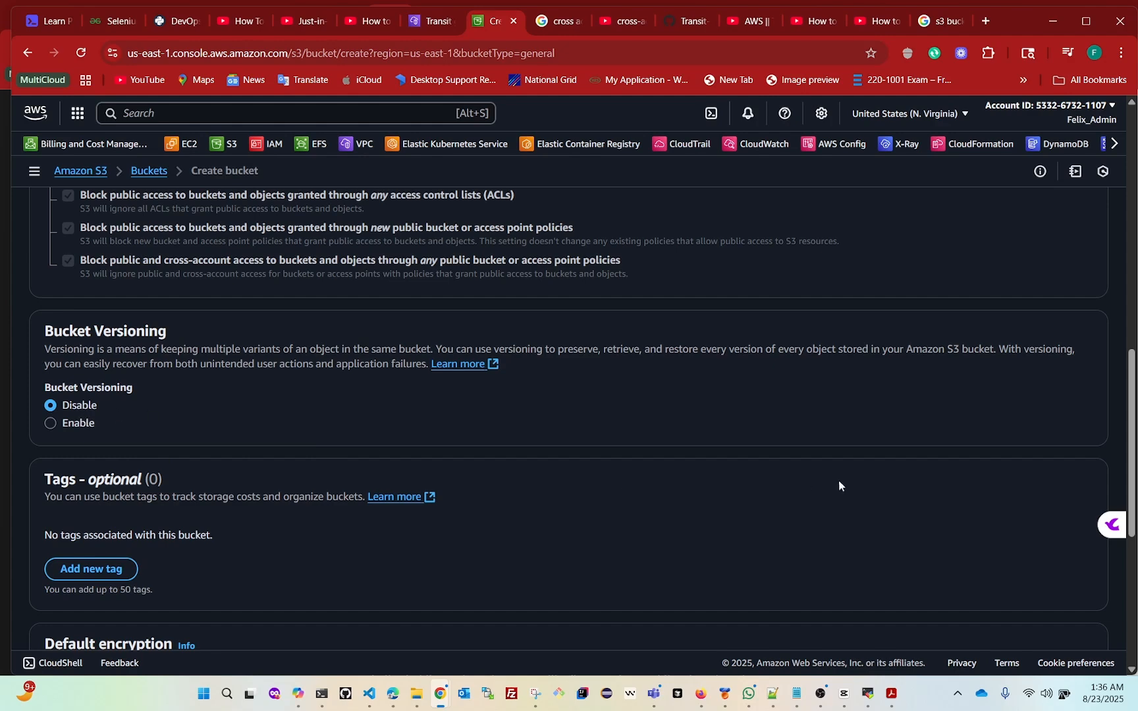
pyautogui.scroll(-5, 840, 480)
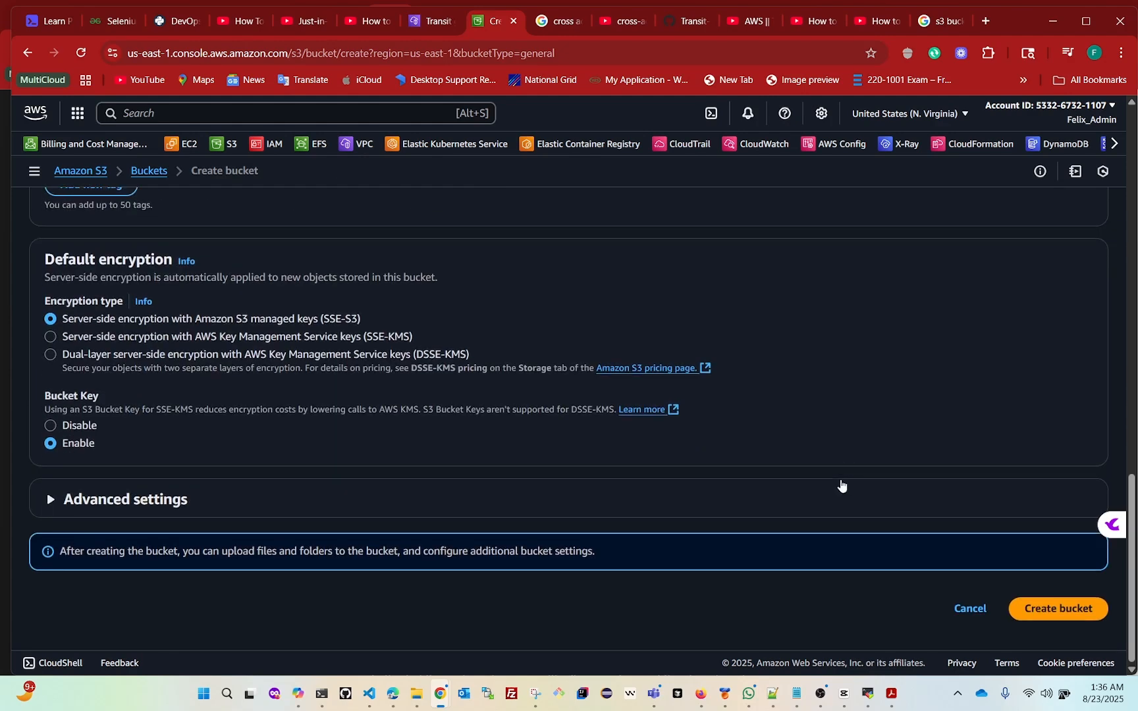
pyautogui.click(1056, 612)
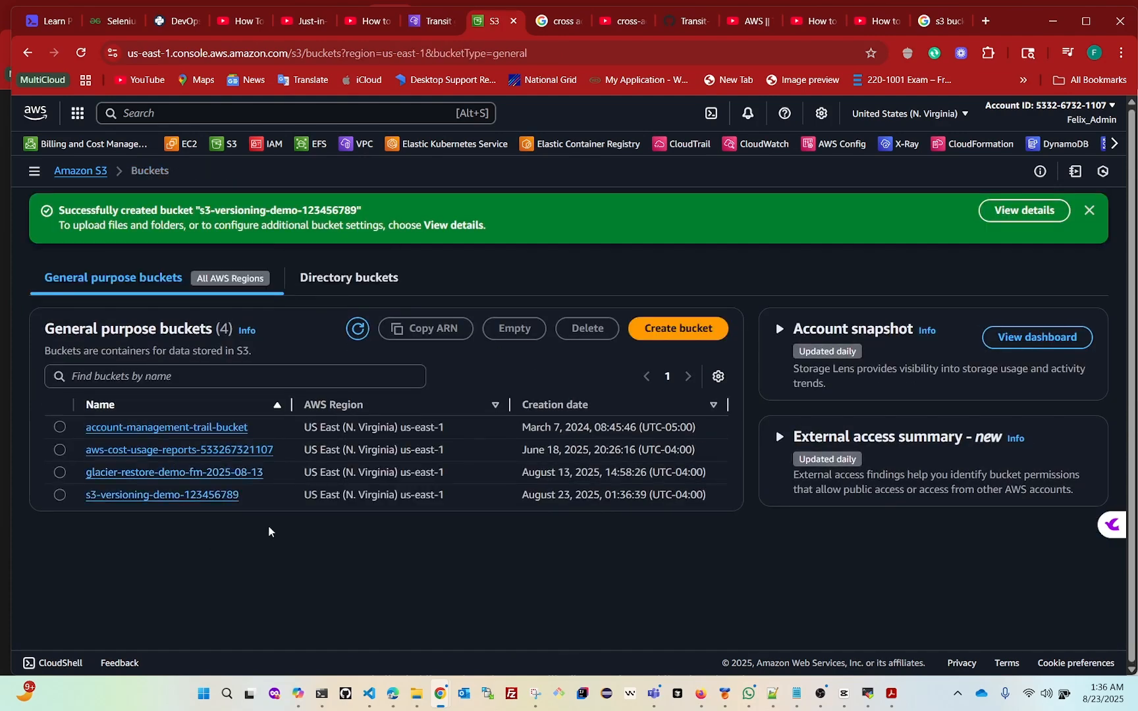
# Upload S3 Bucket Versioning.pdf from Downloads into the s3-versioning-demo-123456789 bucket and dismiss the completion notice
pyautogui.click(59, 498)
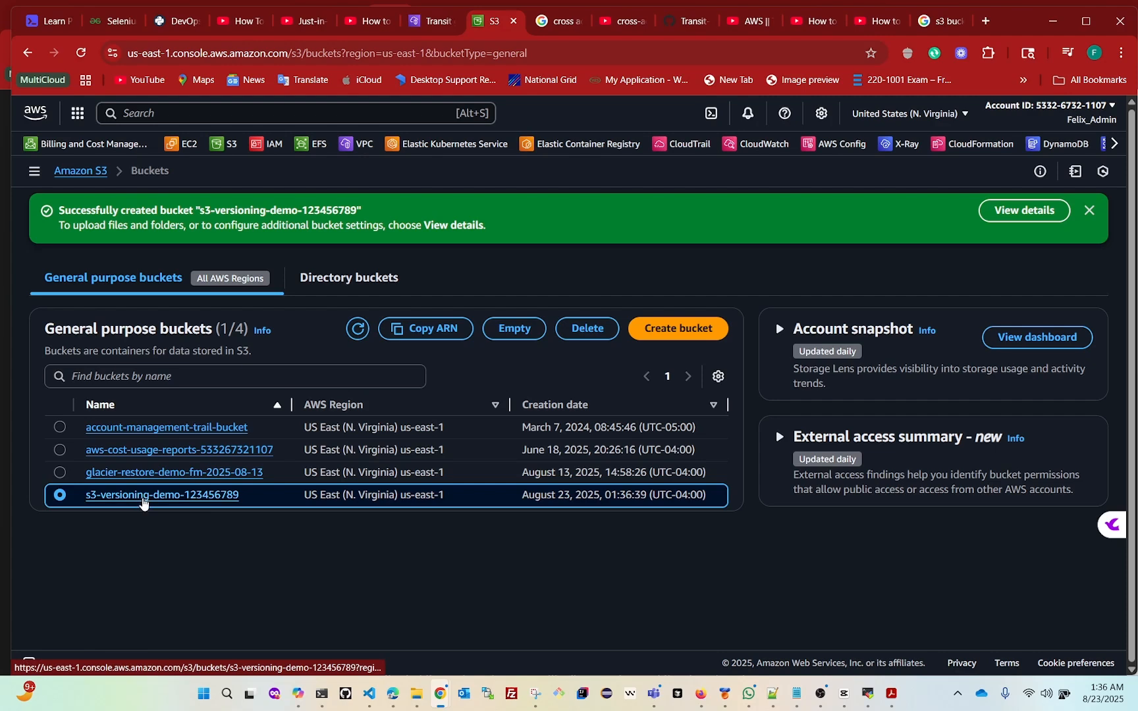
pyautogui.click(144, 498)
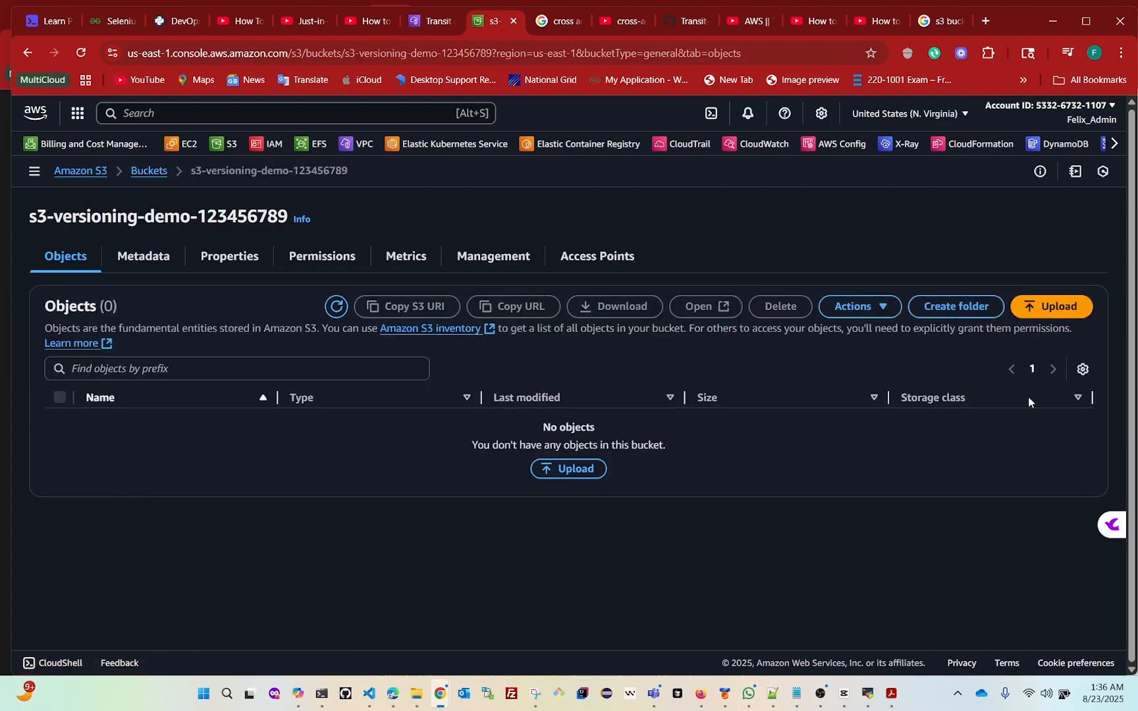
pyautogui.click(574, 473)
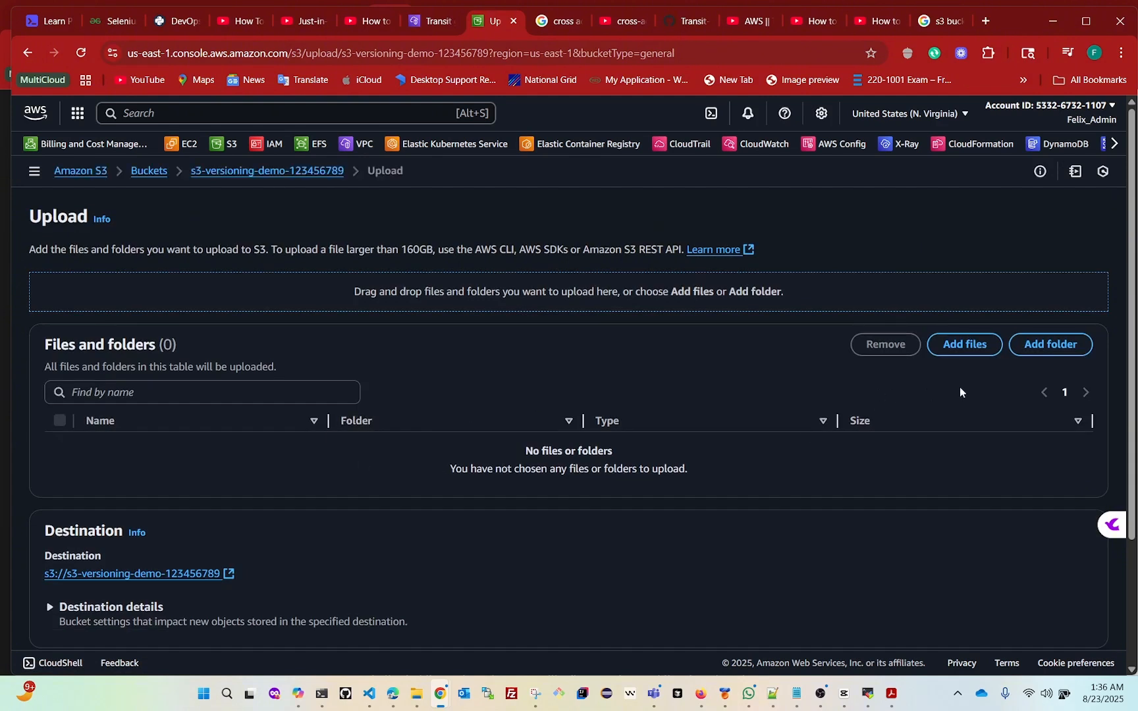
pyautogui.click(968, 352)
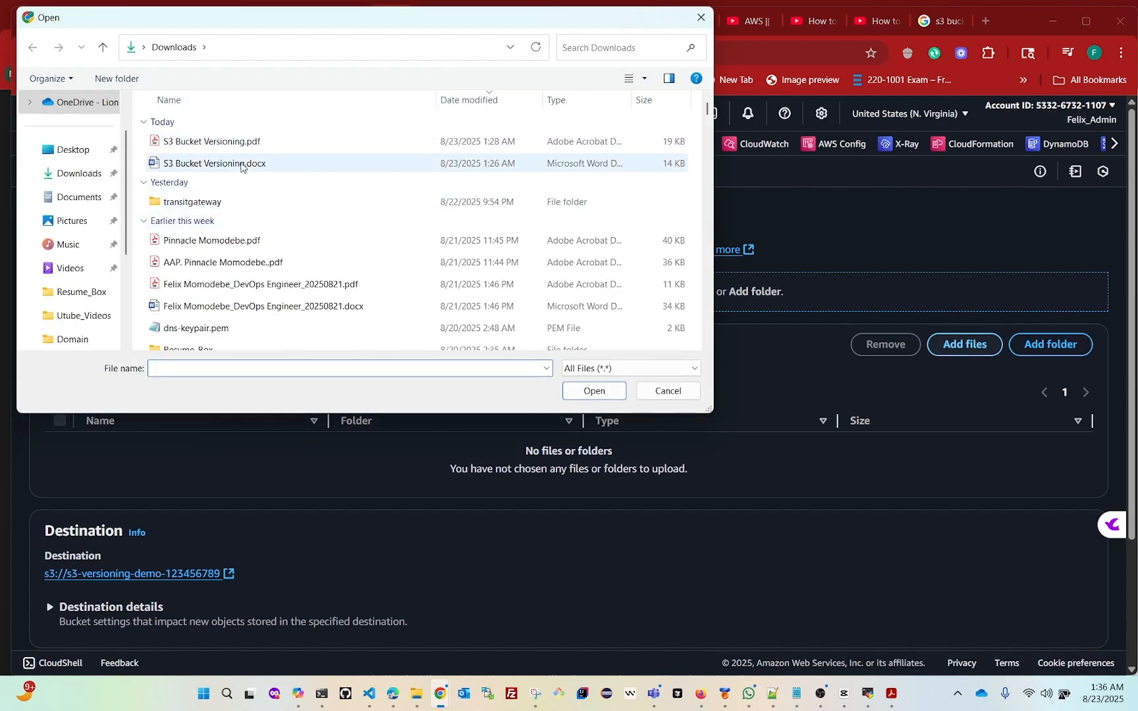
pyautogui.click(215, 146)
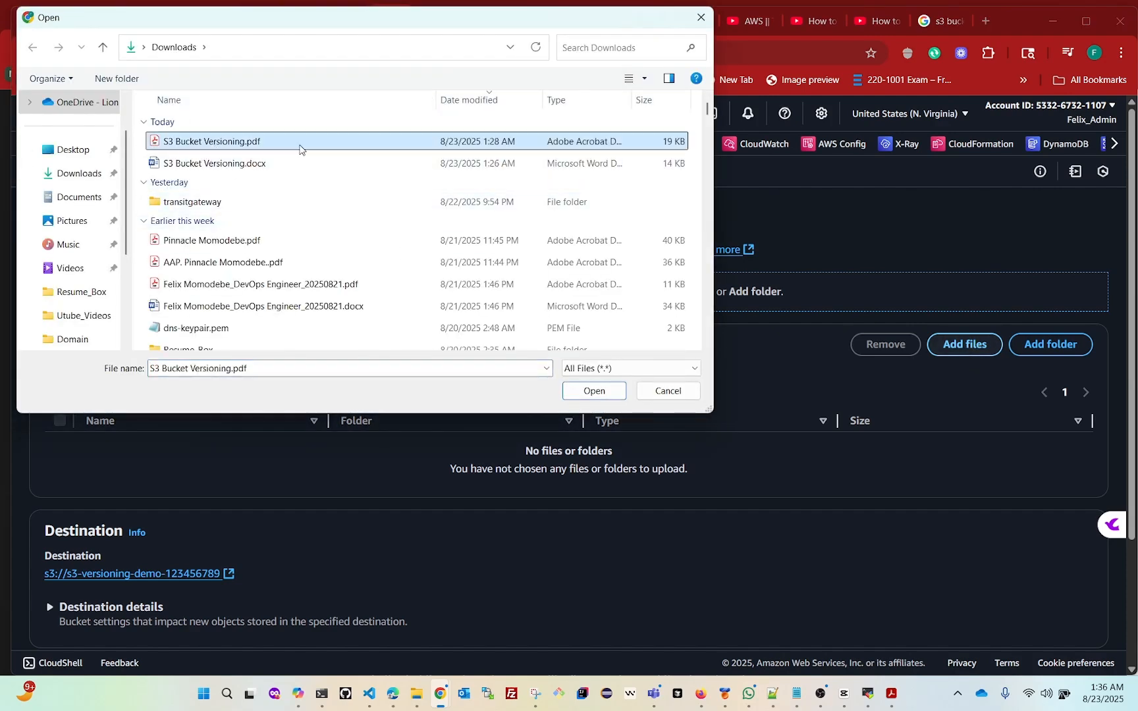
pyautogui.click(589, 395)
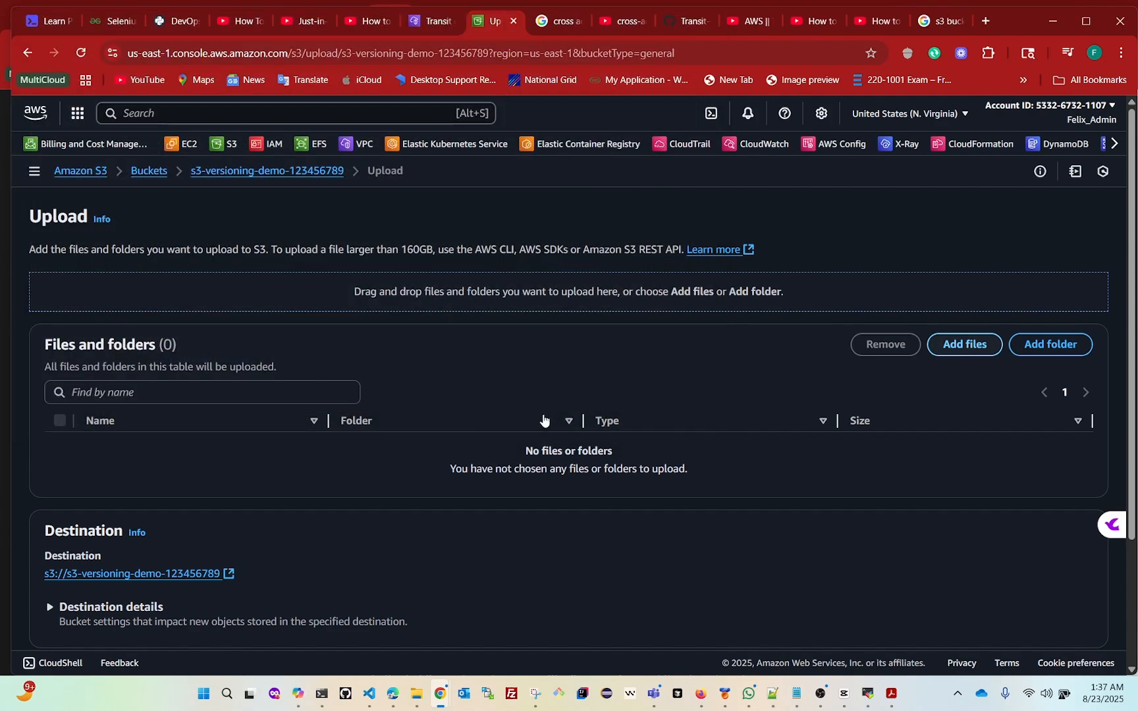
pyautogui.scroll(-2, 811, 520)
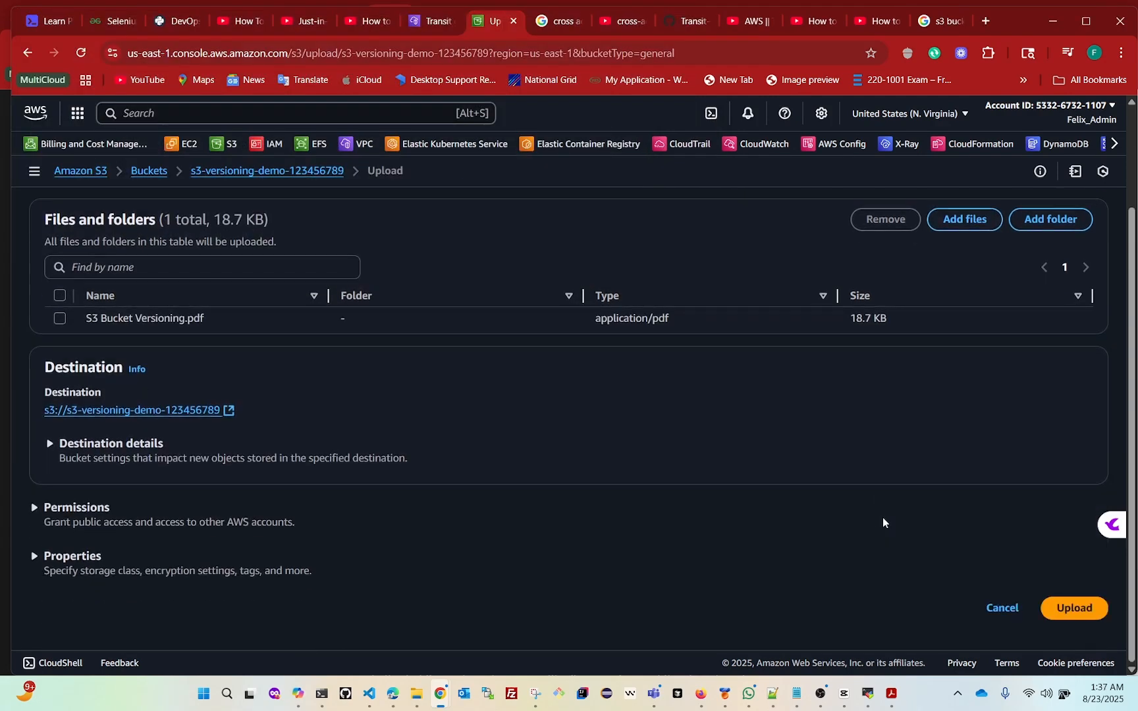
pyautogui.click(1066, 615)
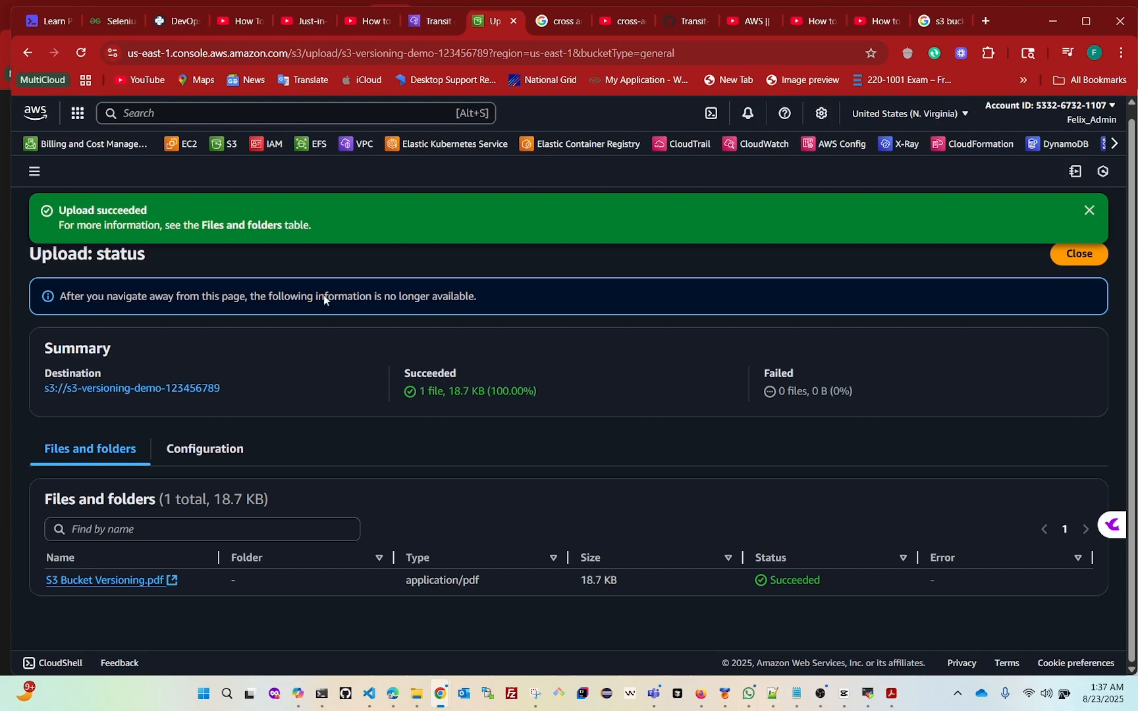
pyautogui.click(1090, 212)
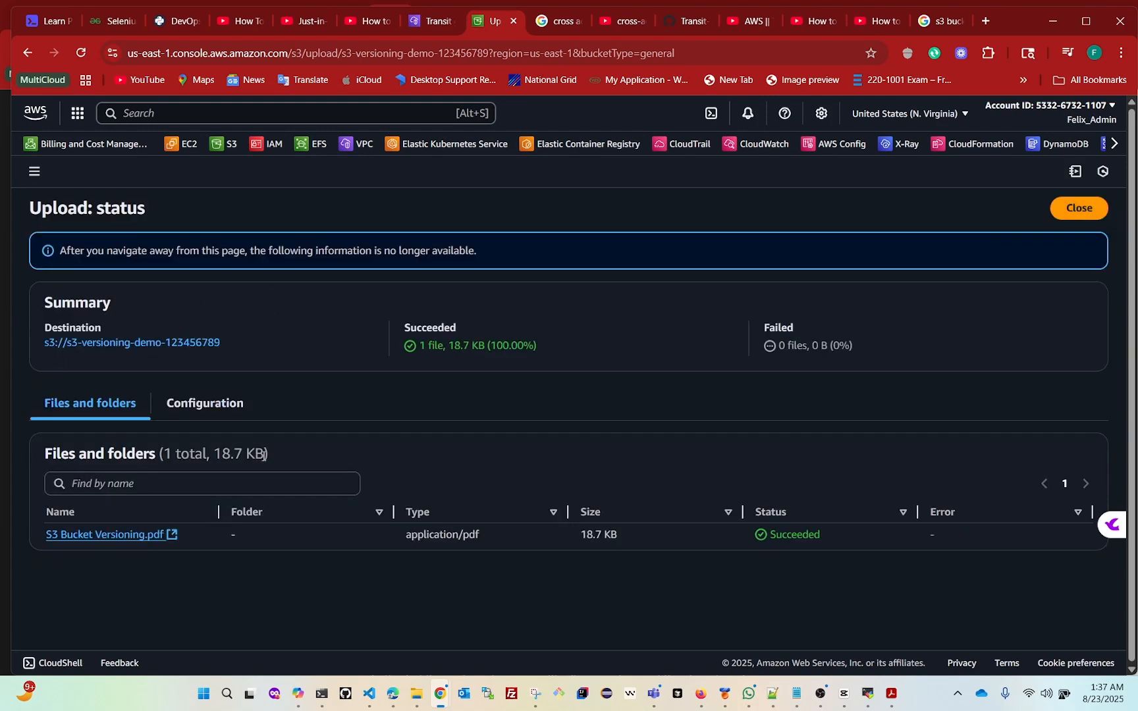
pyautogui.click(35, 174)
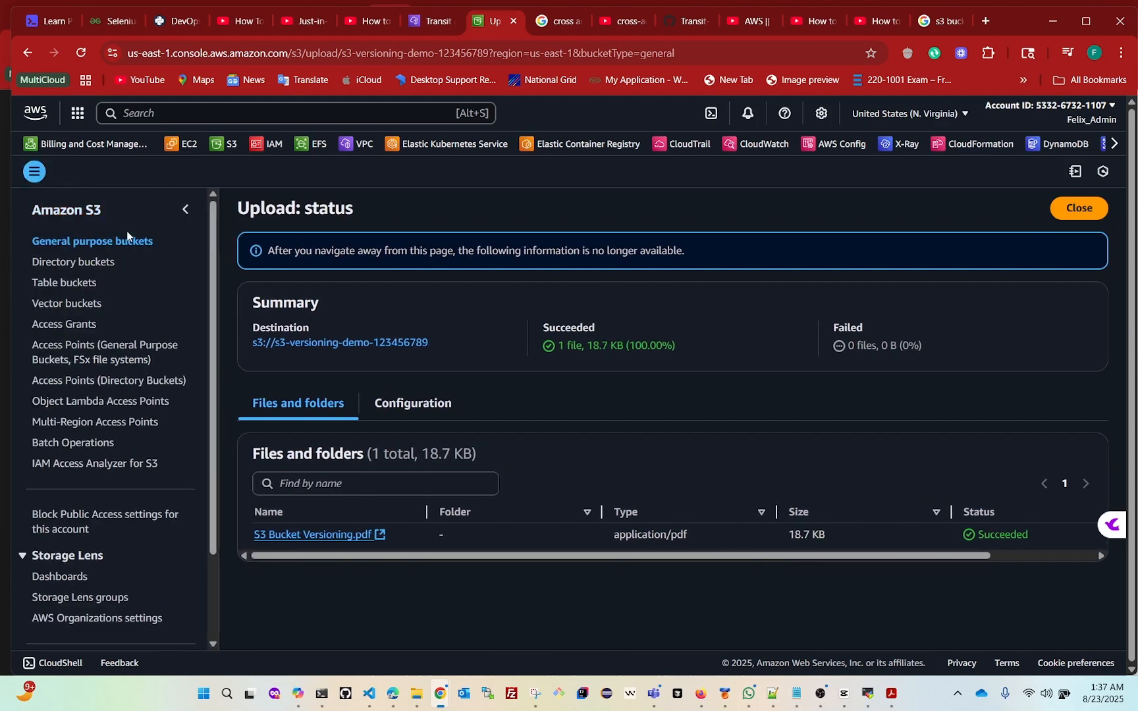
pyautogui.click(185, 210)
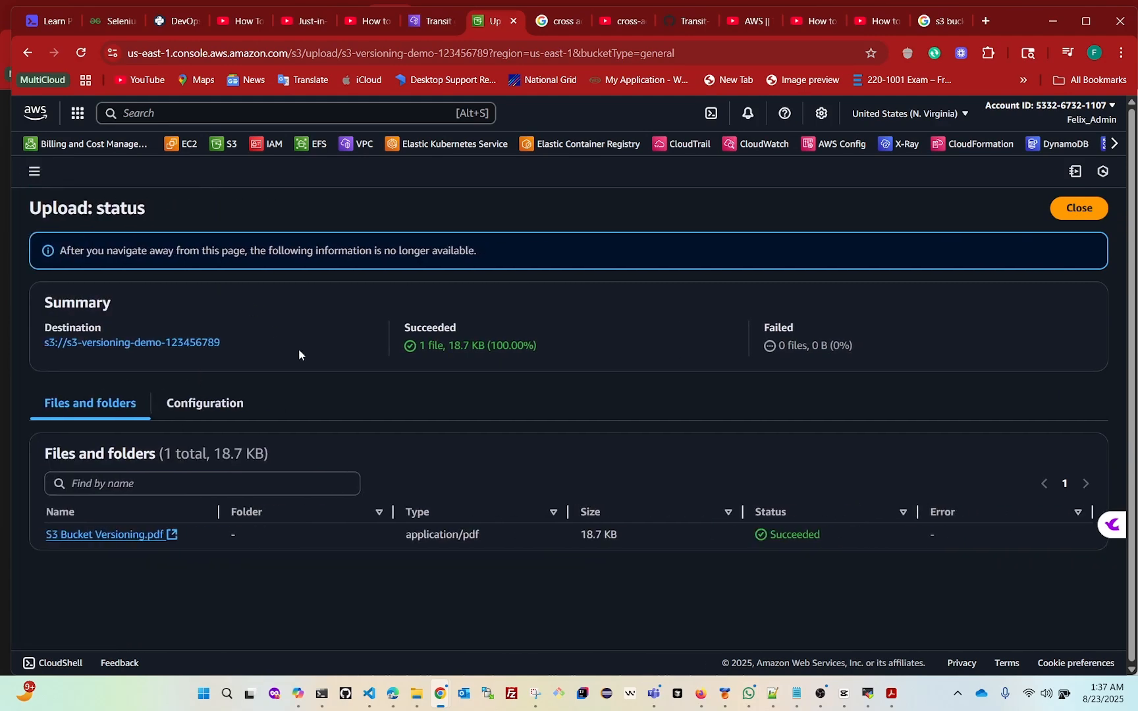
pyautogui.click(100, 537)
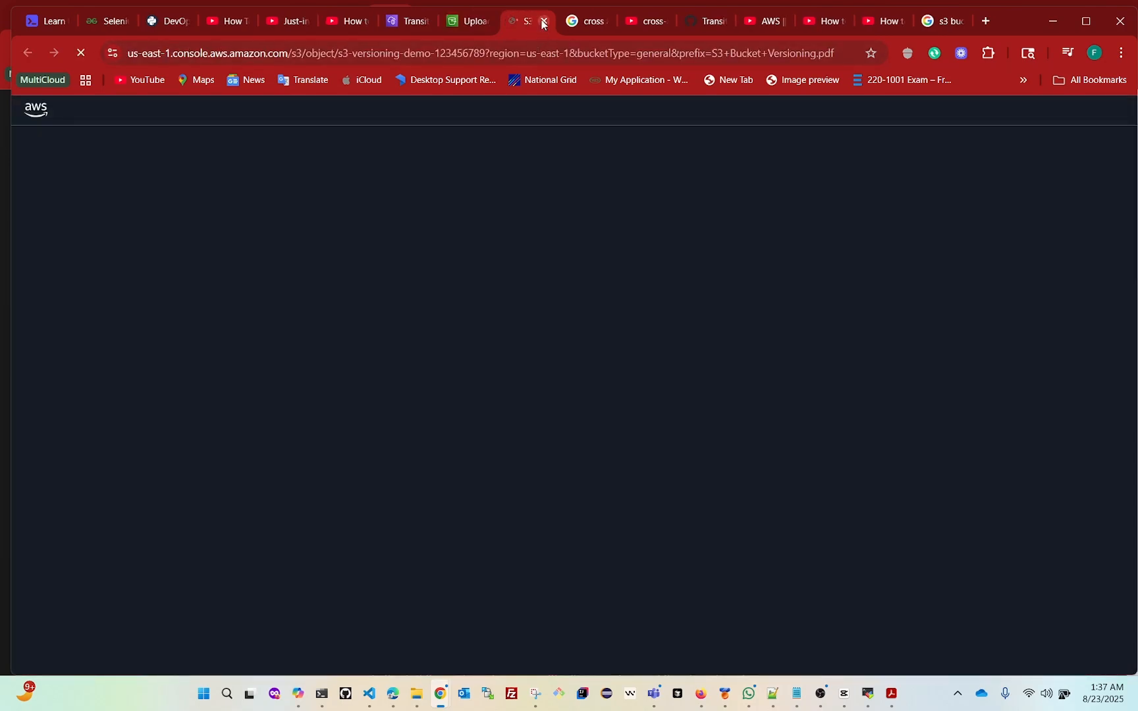
pyautogui.click(544, 20)
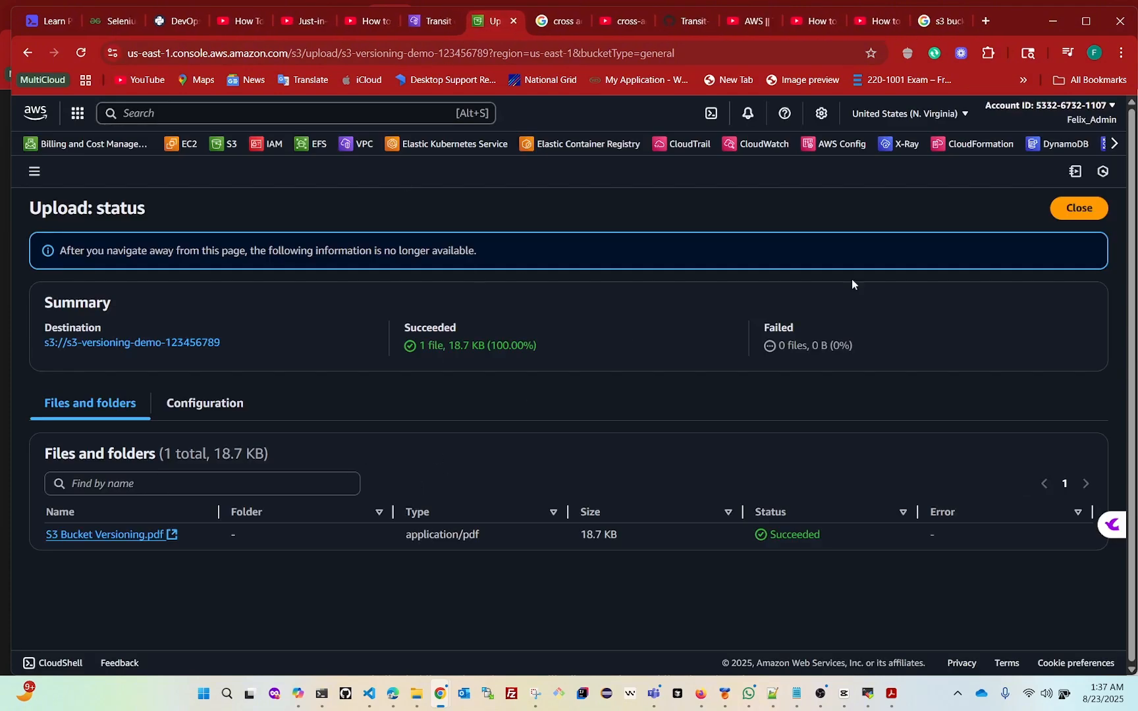
# Close the upload status page and reopen s3-versioning-demo-123456789 from the list of buckets
pyautogui.click(1064, 209)
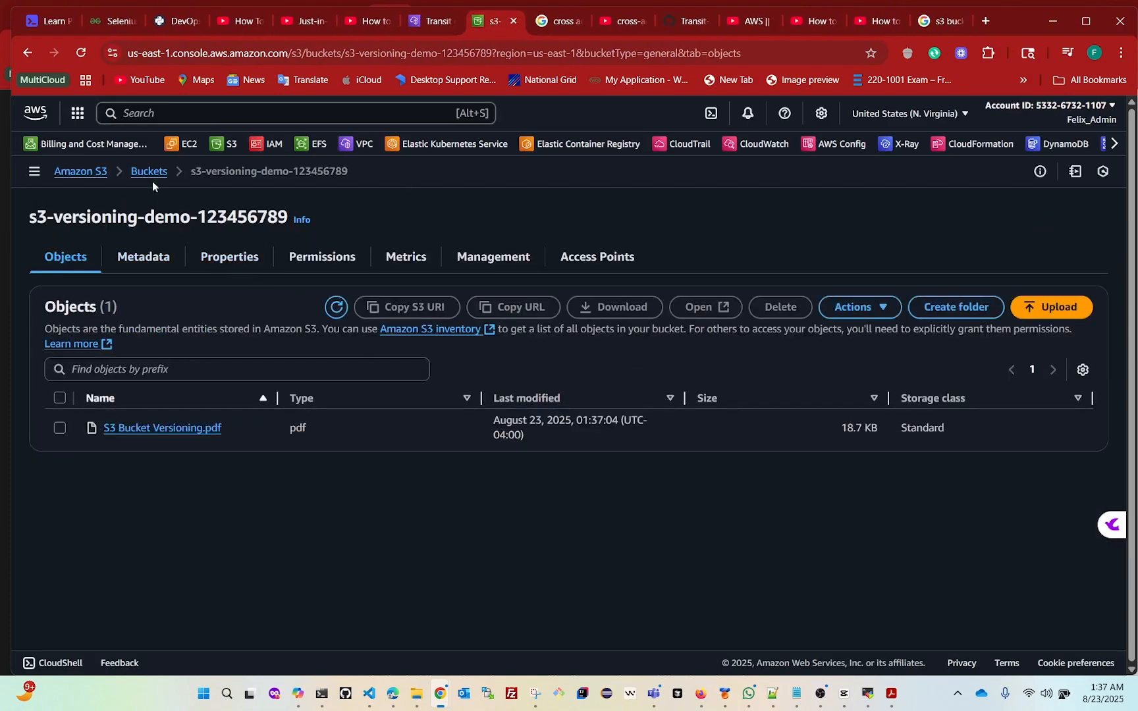
pyautogui.click(151, 173)
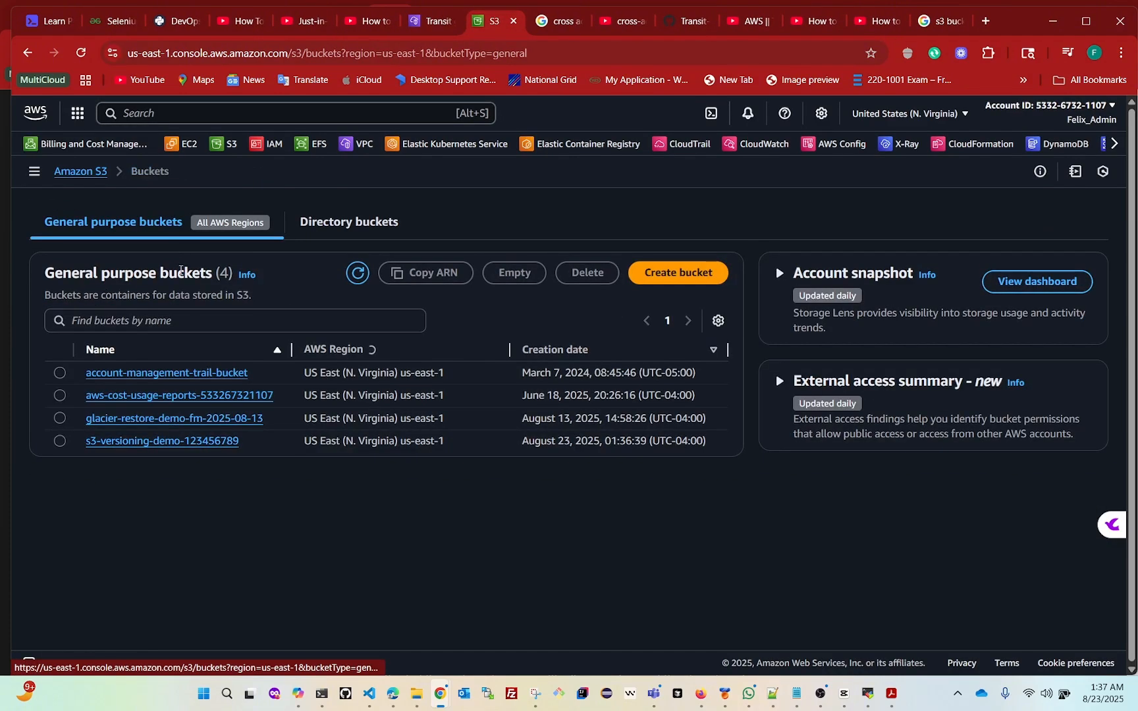
pyautogui.click(63, 439)
pyautogui.click(151, 444)
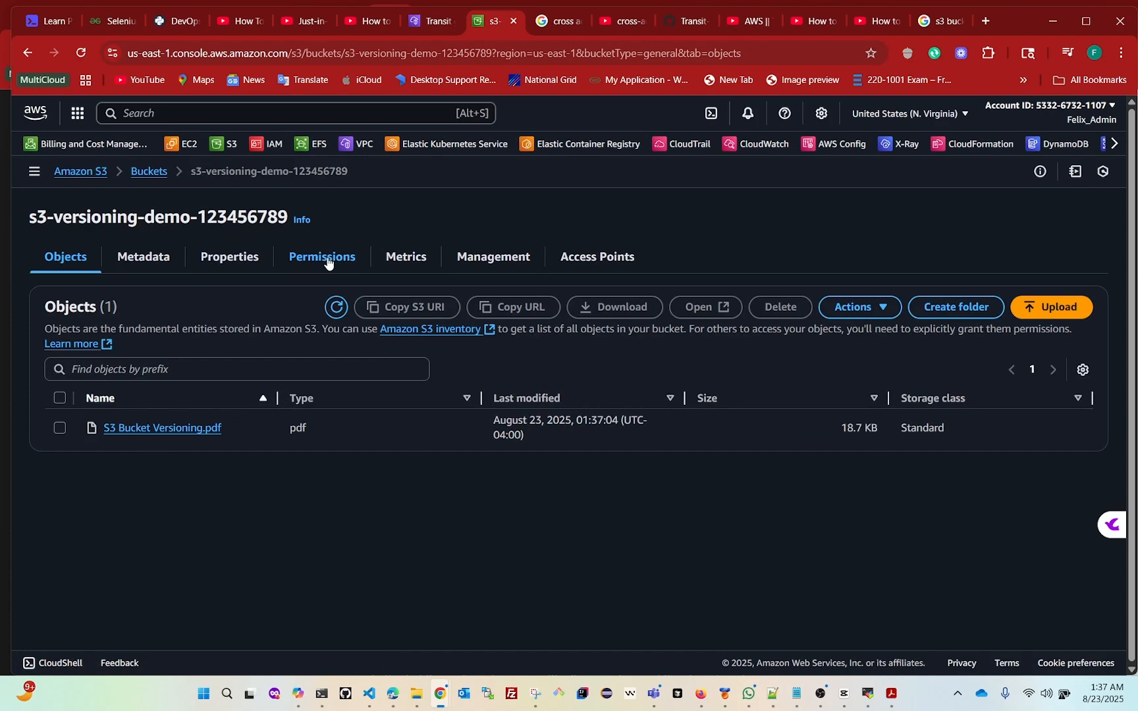
# Enable Bucket Versioning in the properties of the s3-versioning-demo-123456789 bucket and save the change
pyautogui.click(230, 261)
pyautogui.scroll(-5, 240, 417)
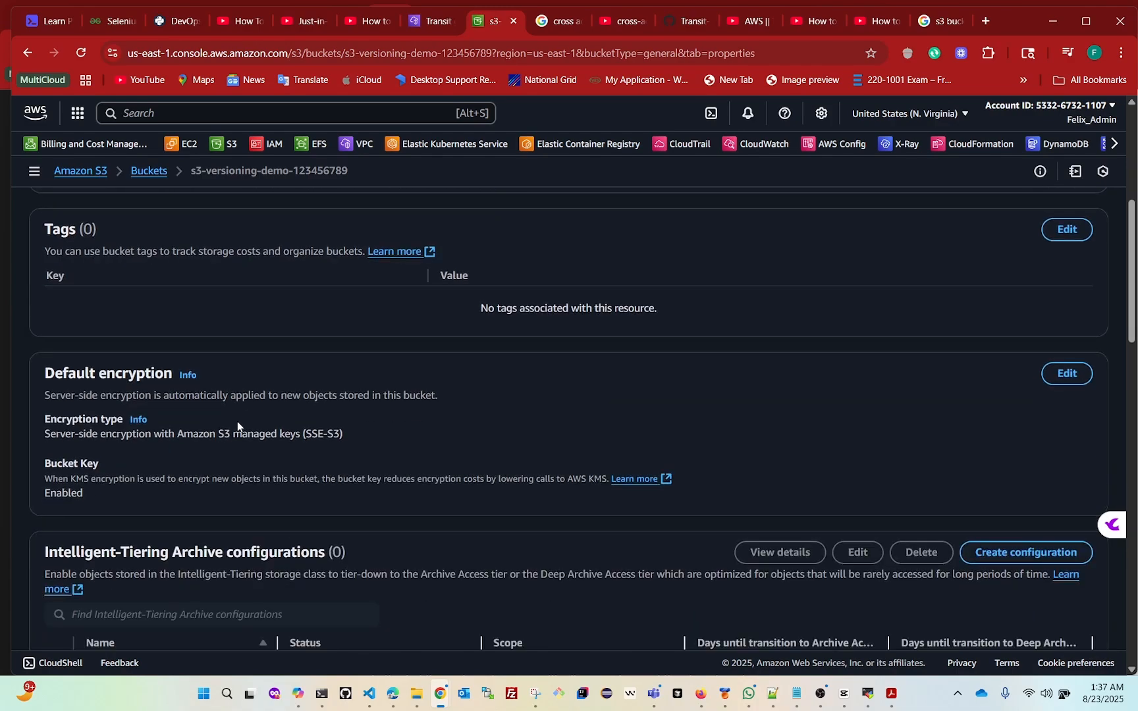
pyautogui.scroll(-10, 237, 421)
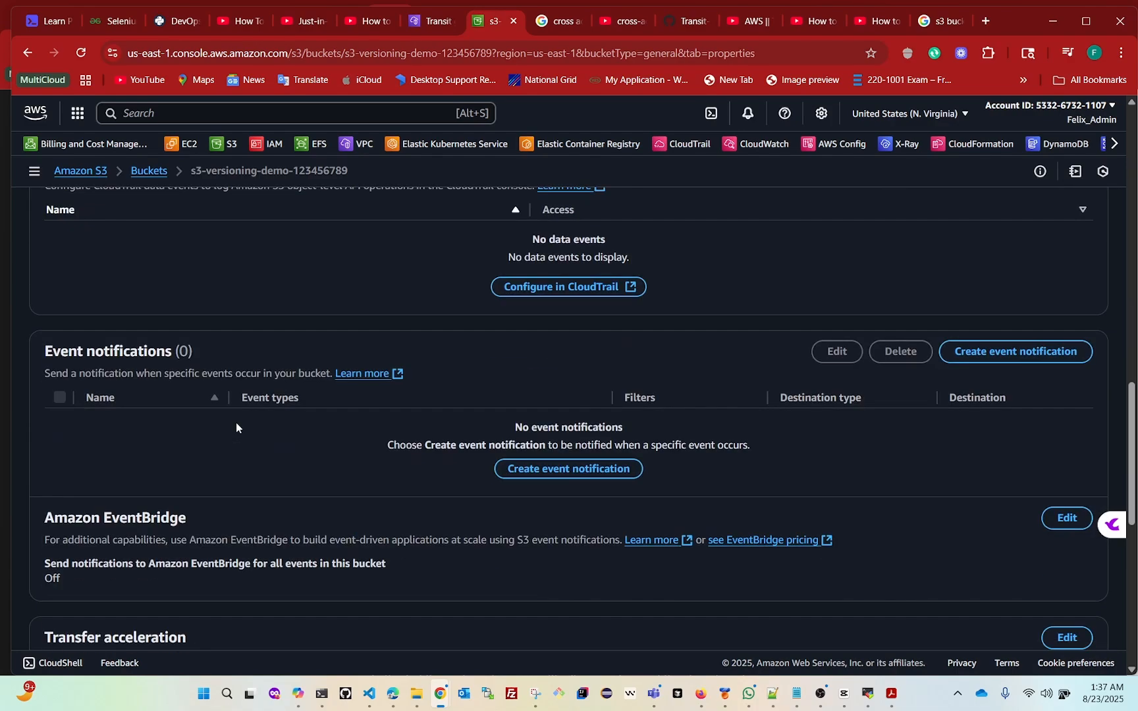
pyautogui.scroll(10, 235, 425)
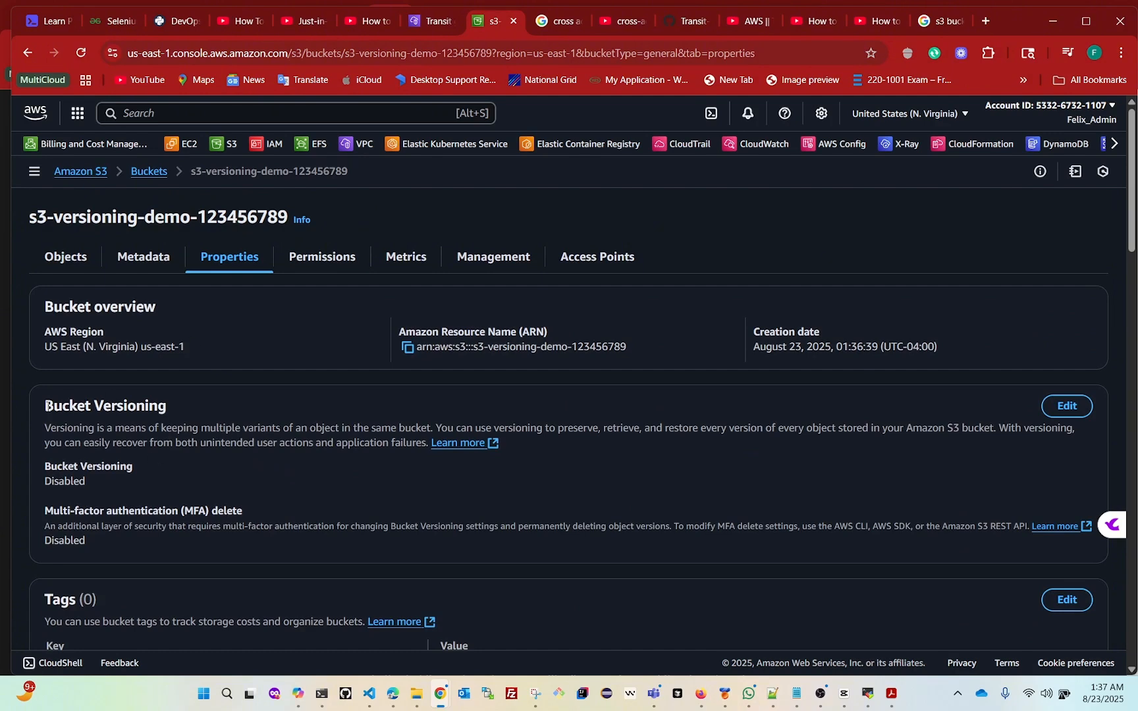
pyautogui.moveTo(48, 406); pyautogui.dragTo(184, 412)
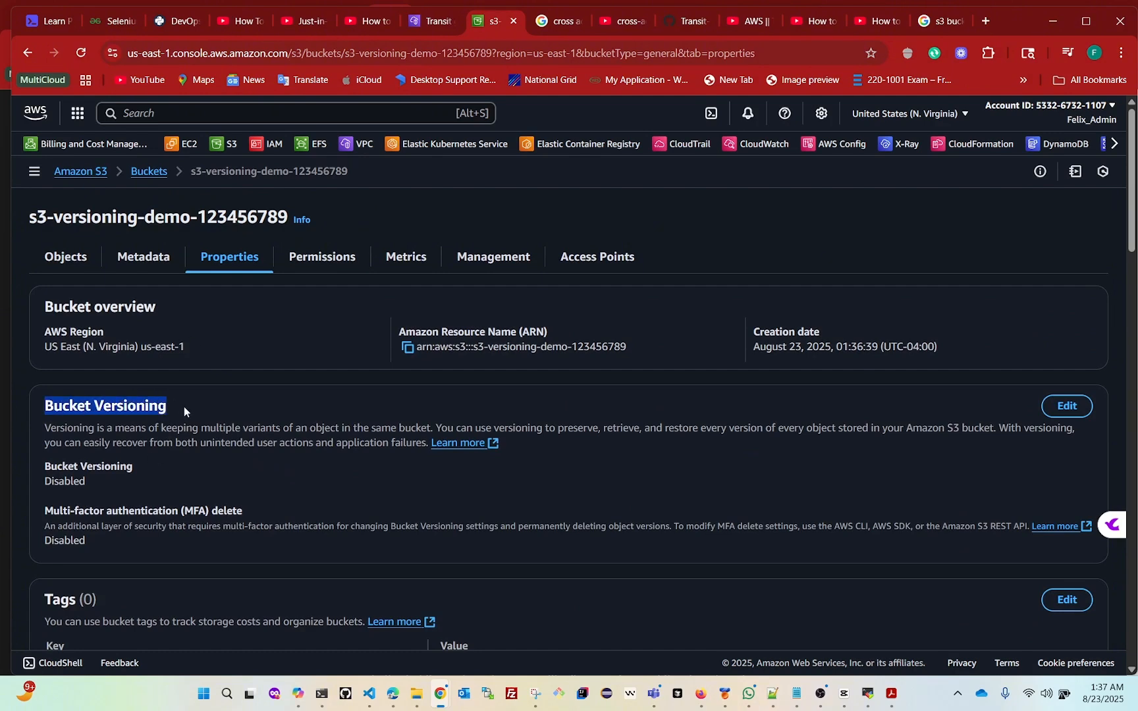
pyautogui.click(1062, 407)
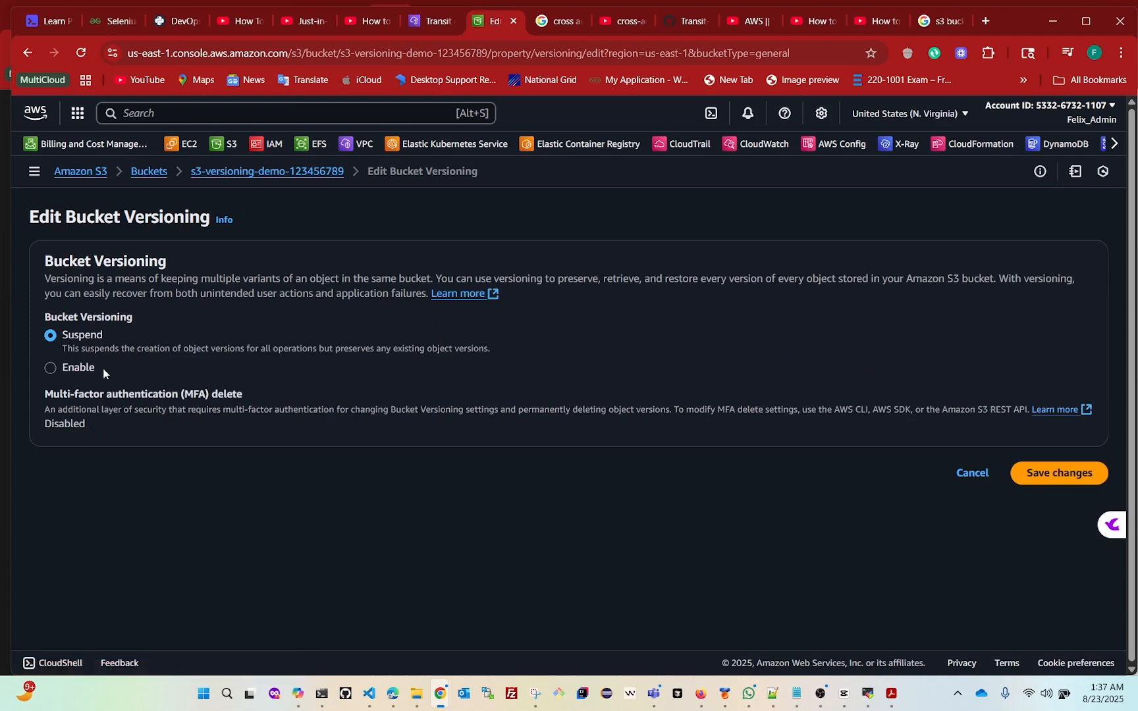
pyautogui.click(49, 369)
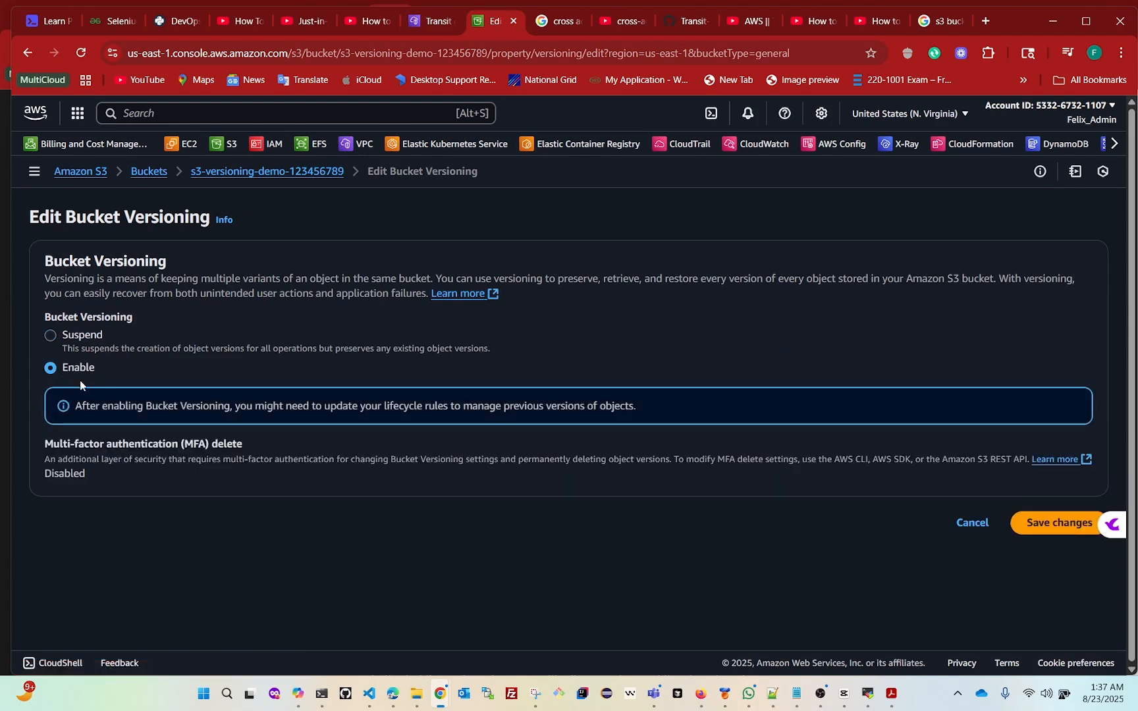
pyautogui.click(1054, 534)
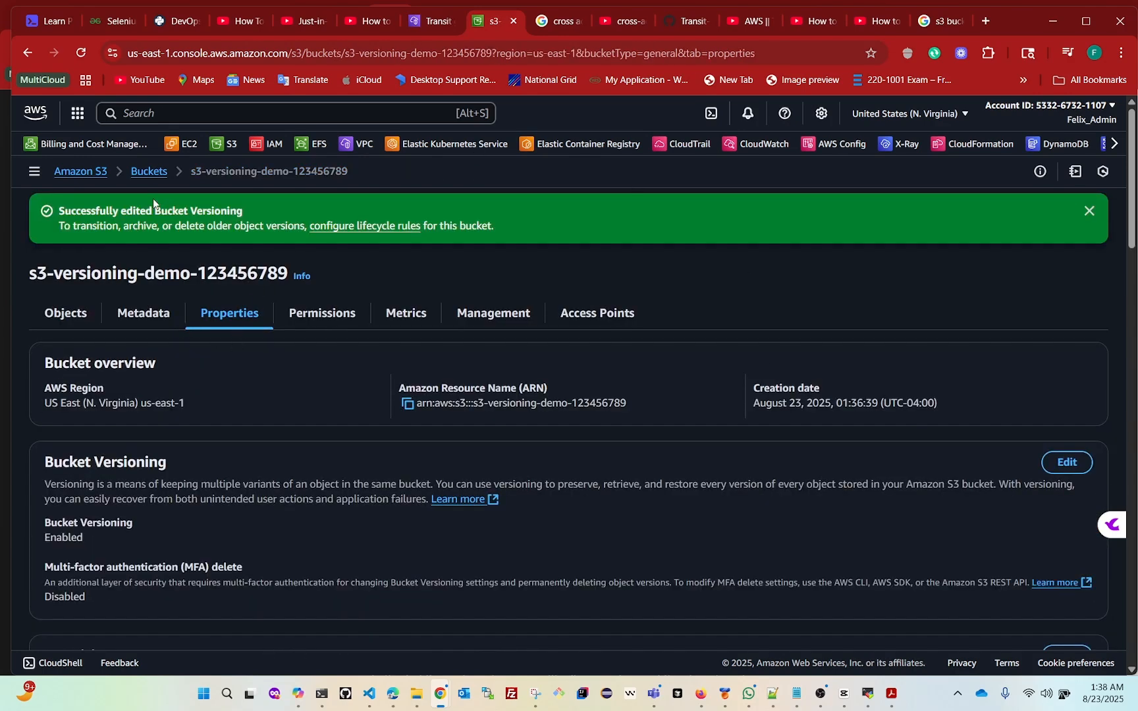
# Return to the list of buckets and reopen s3-versioning-demo-123456789
pyautogui.click(149, 172)
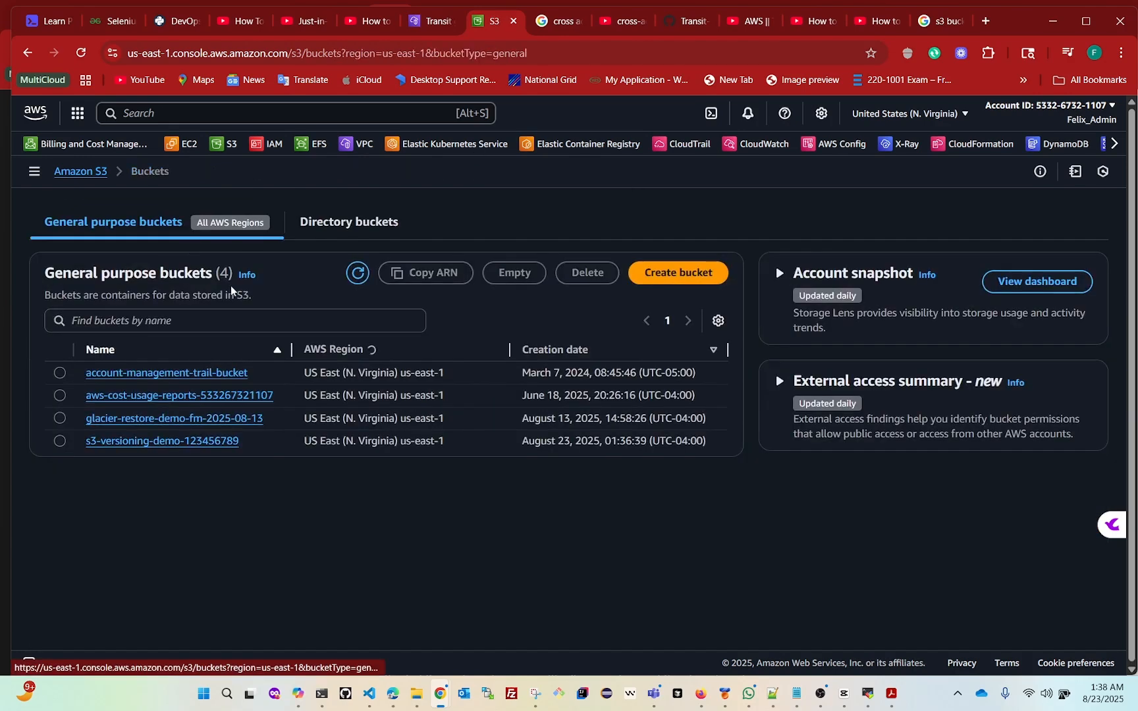
pyautogui.click(58, 441)
pyautogui.click(129, 440)
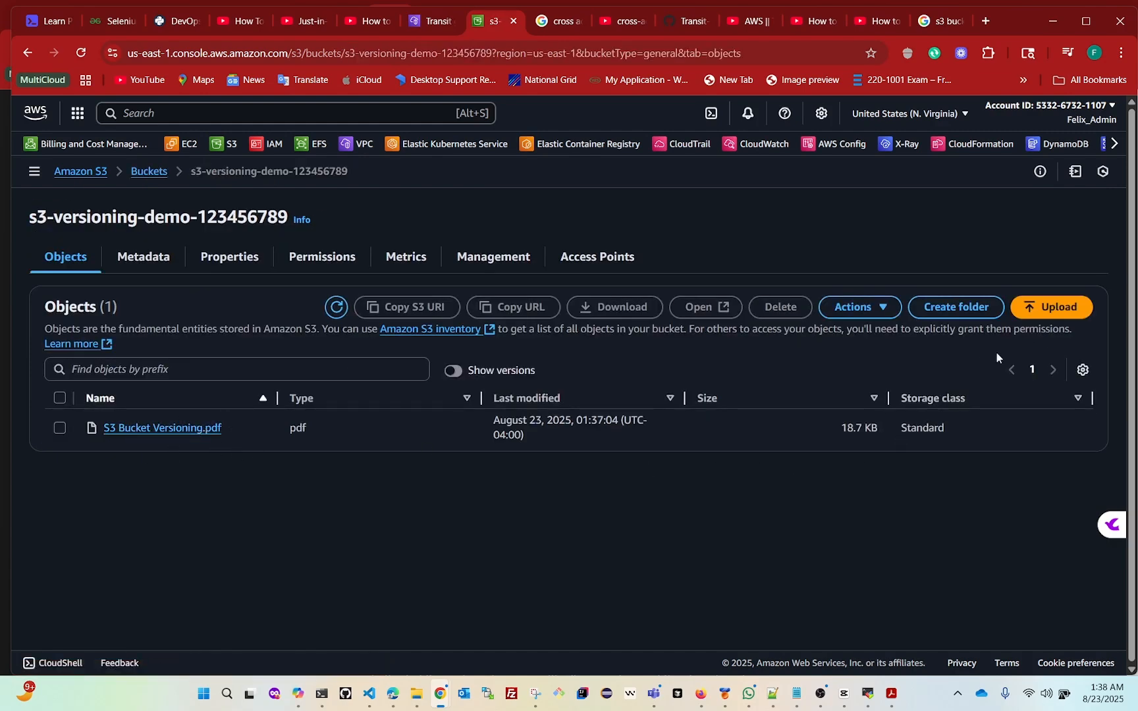
# Upload S3 Bucket Versioning.docx from Downloads into the s3-versioning-demo-123456789 bucket and close the upload status page
pyautogui.click(1042, 306)
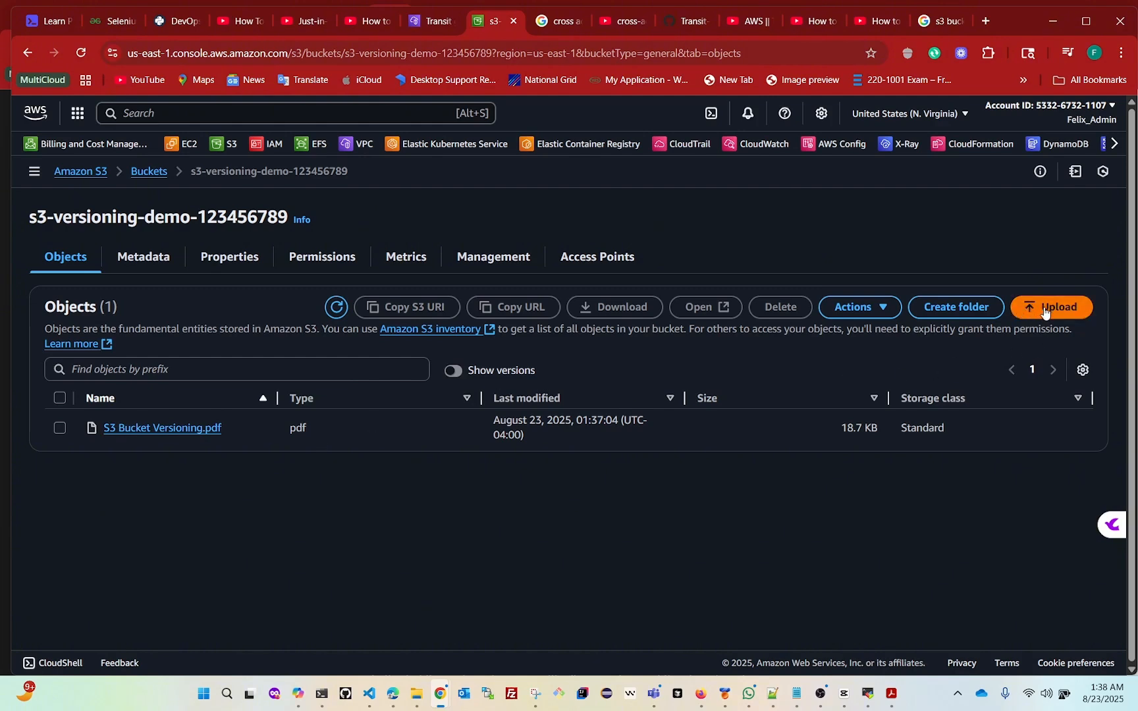
pyautogui.click(954, 345)
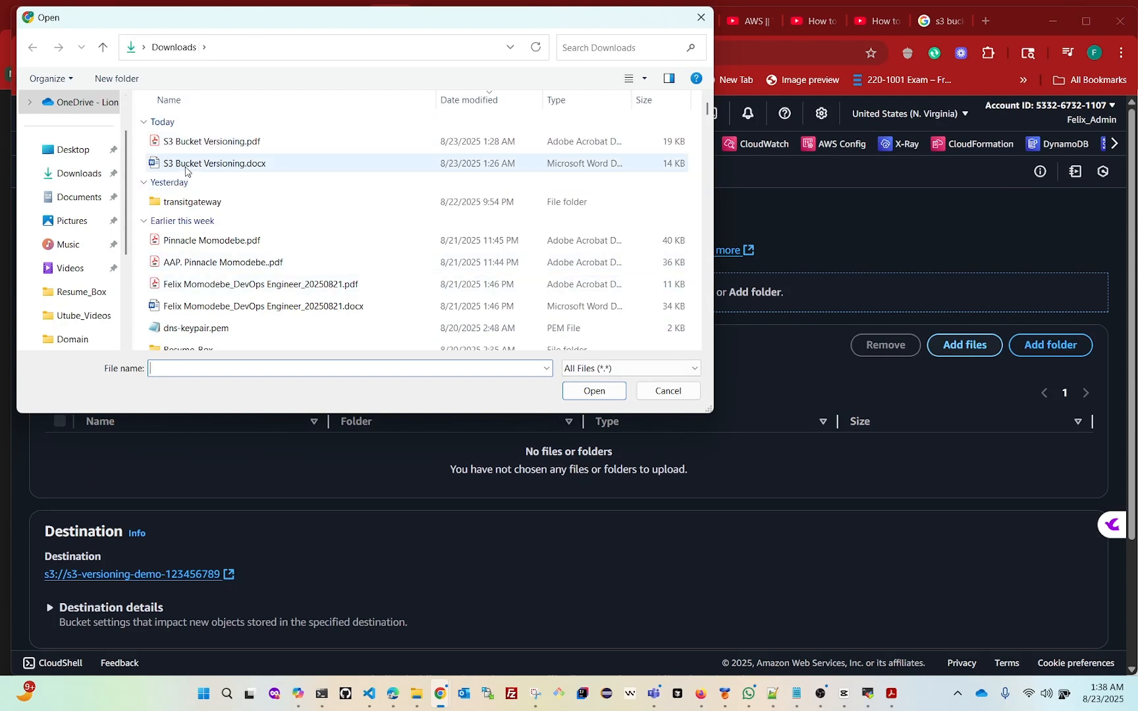
pyautogui.click(187, 170)
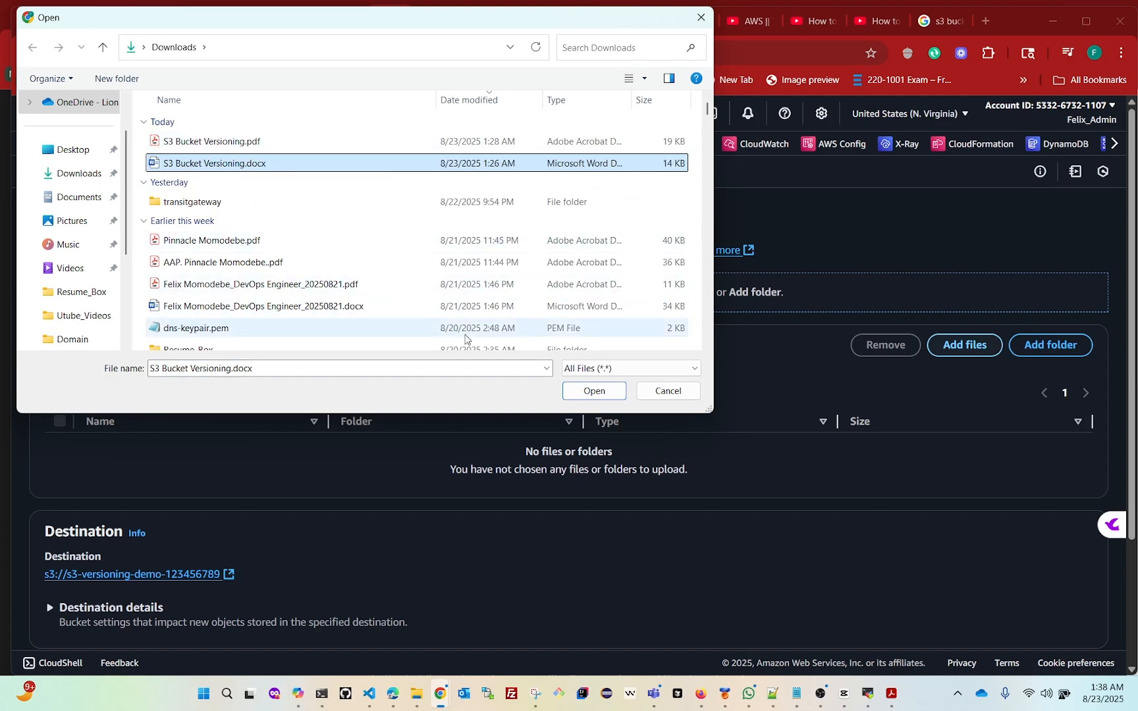
pyautogui.click(591, 393)
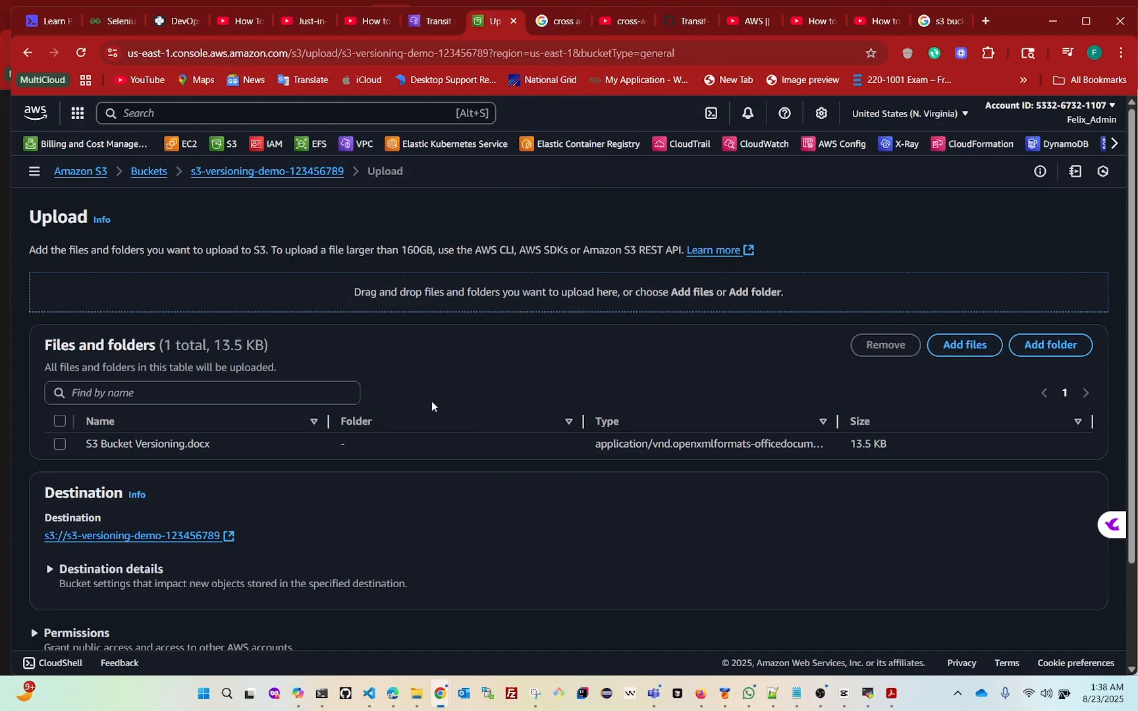
pyautogui.scroll(-2, 435, 408)
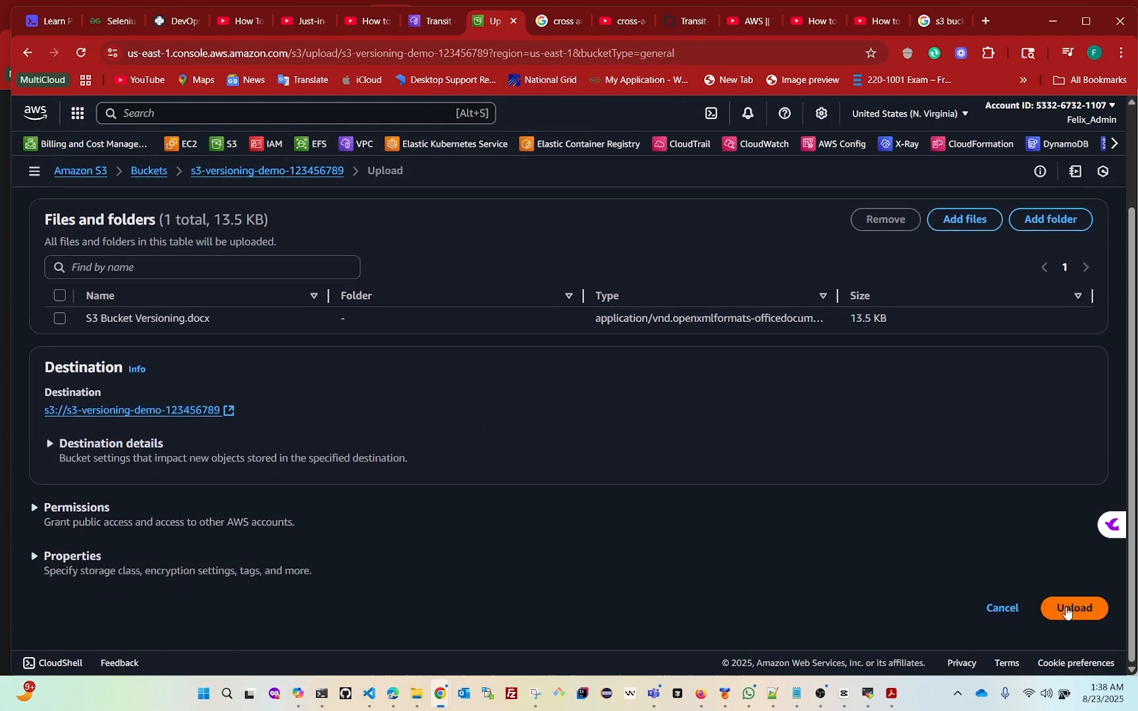
pyautogui.click(1073, 608)
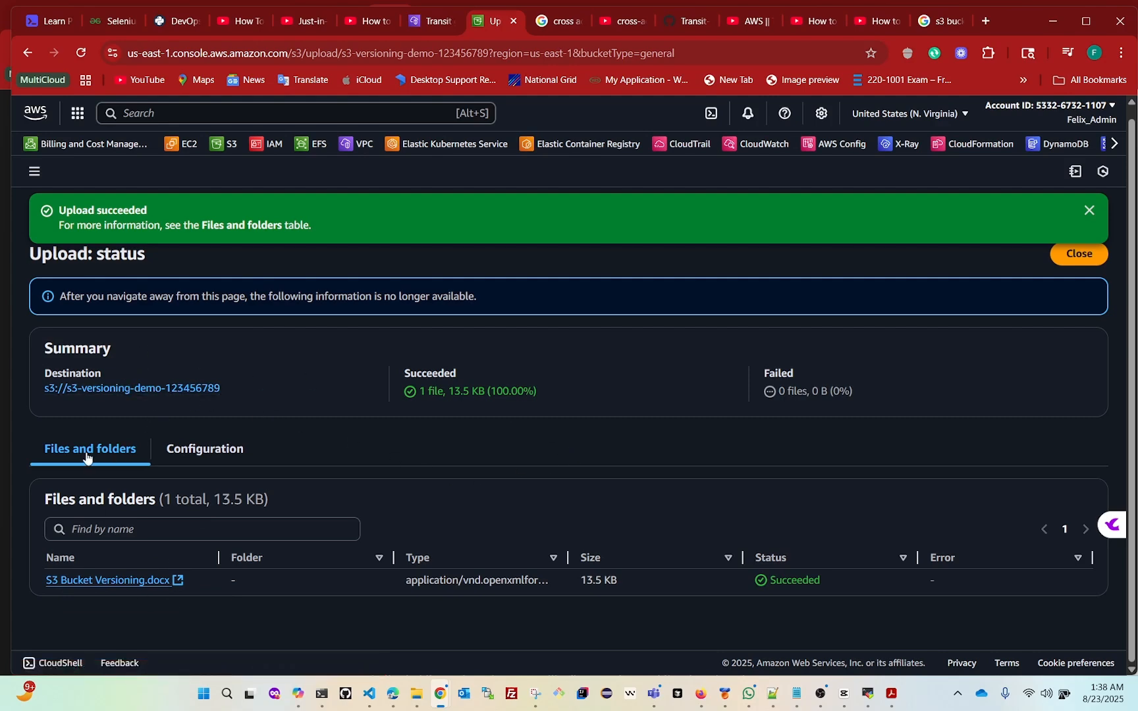
pyautogui.click(1088, 210)
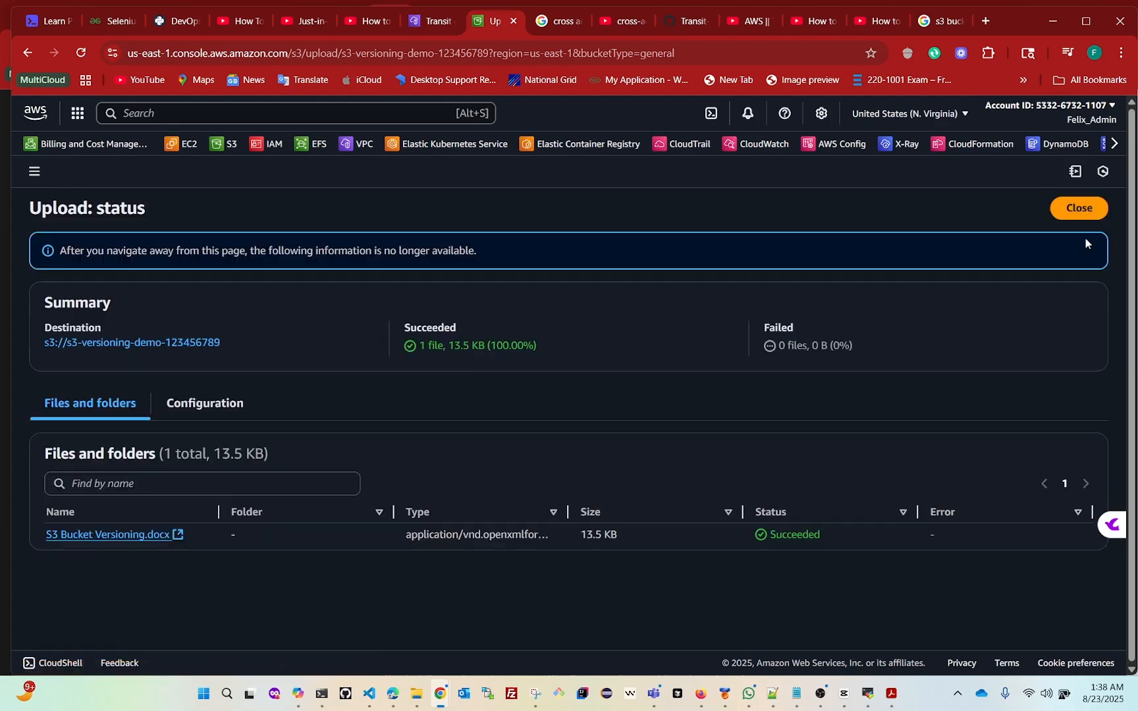
pyautogui.click(1070, 209)
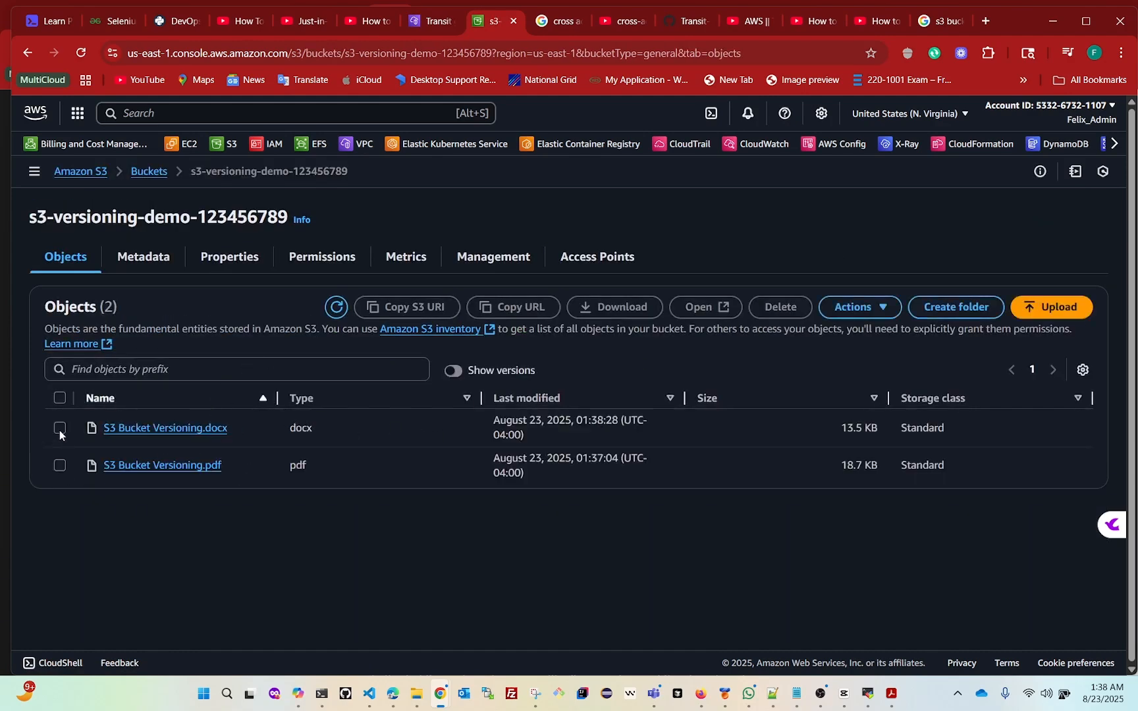
pyautogui.click(59, 466)
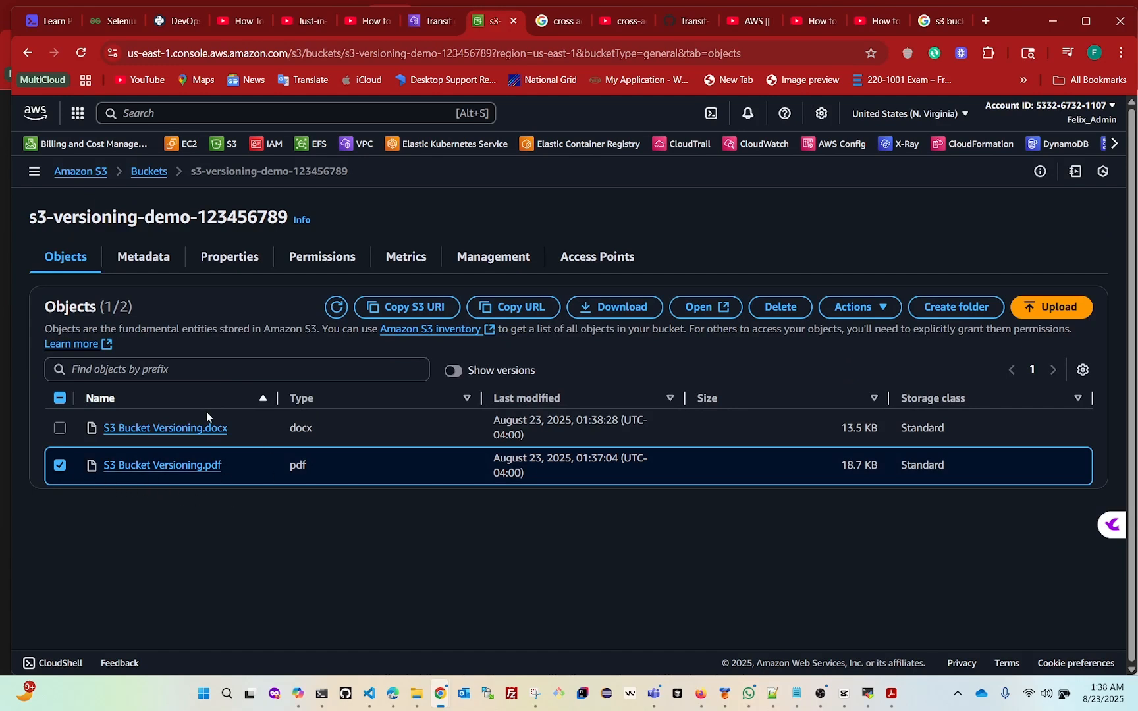
pyautogui.click(59, 429)
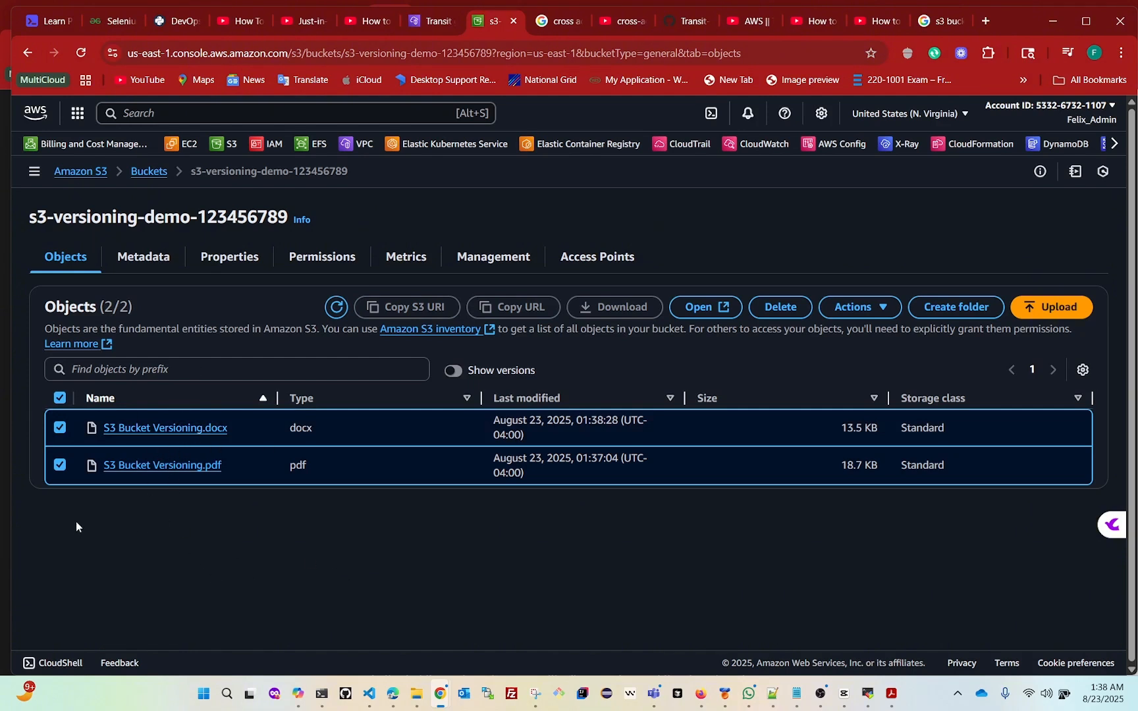
pyautogui.click(60, 398)
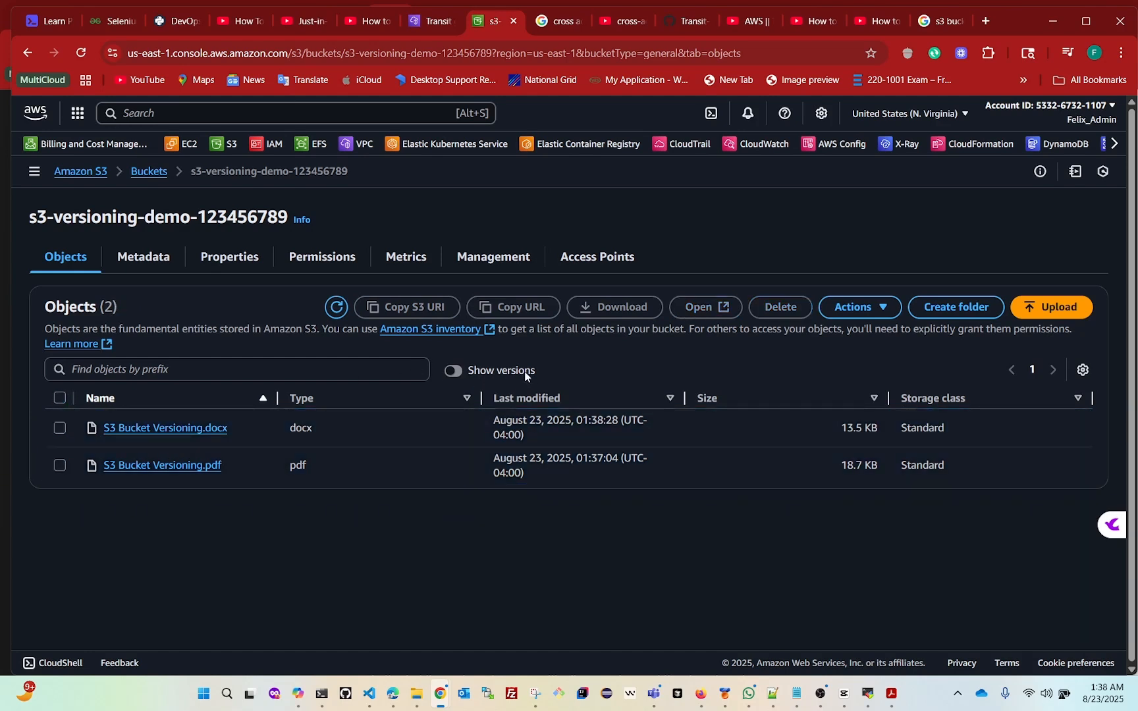
# Show the object versions in the bucket and compare the version IDs of S3 Bucket Versioning.pdf and S3 Bucket Versioning.docx
pyautogui.click(454, 370)
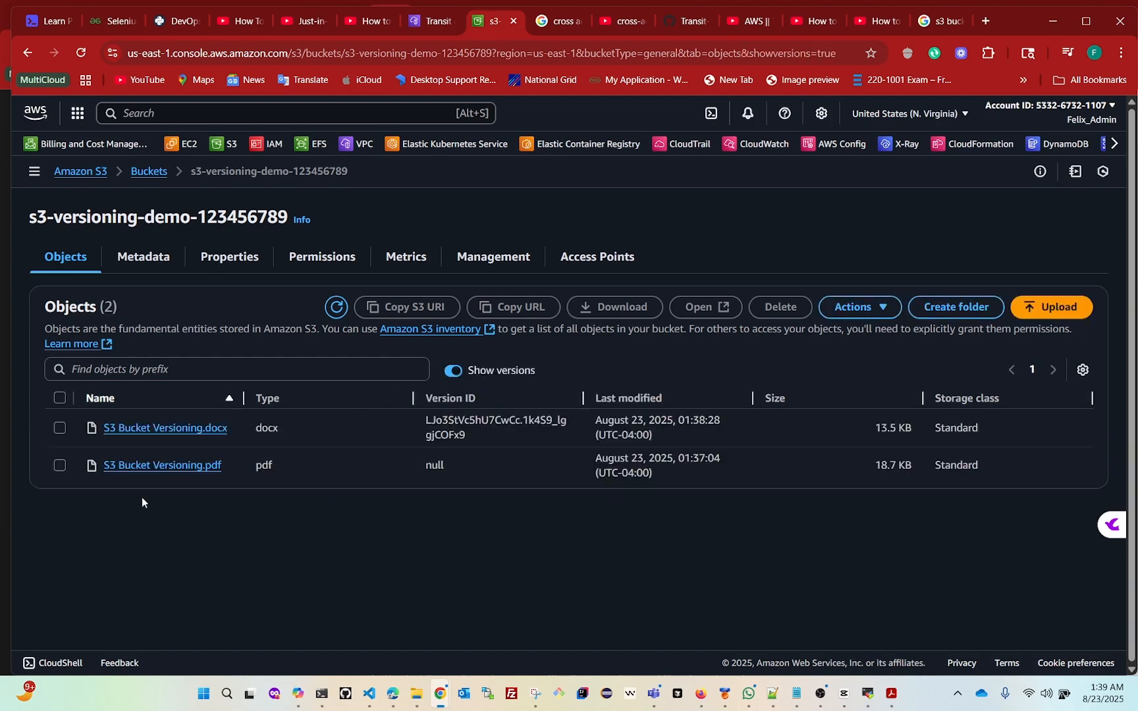
pyautogui.click(60, 467)
pyautogui.moveTo(415, 467); pyautogui.dragTo(448, 460)
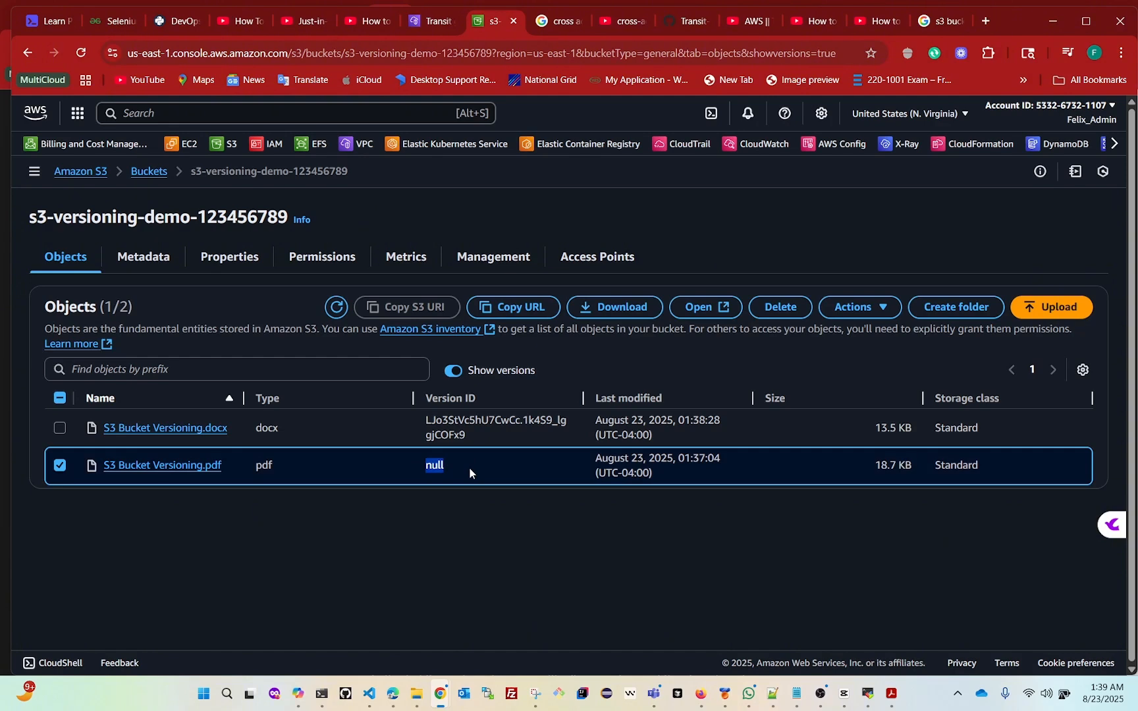
pyautogui.hotkey('ctrl', '+')
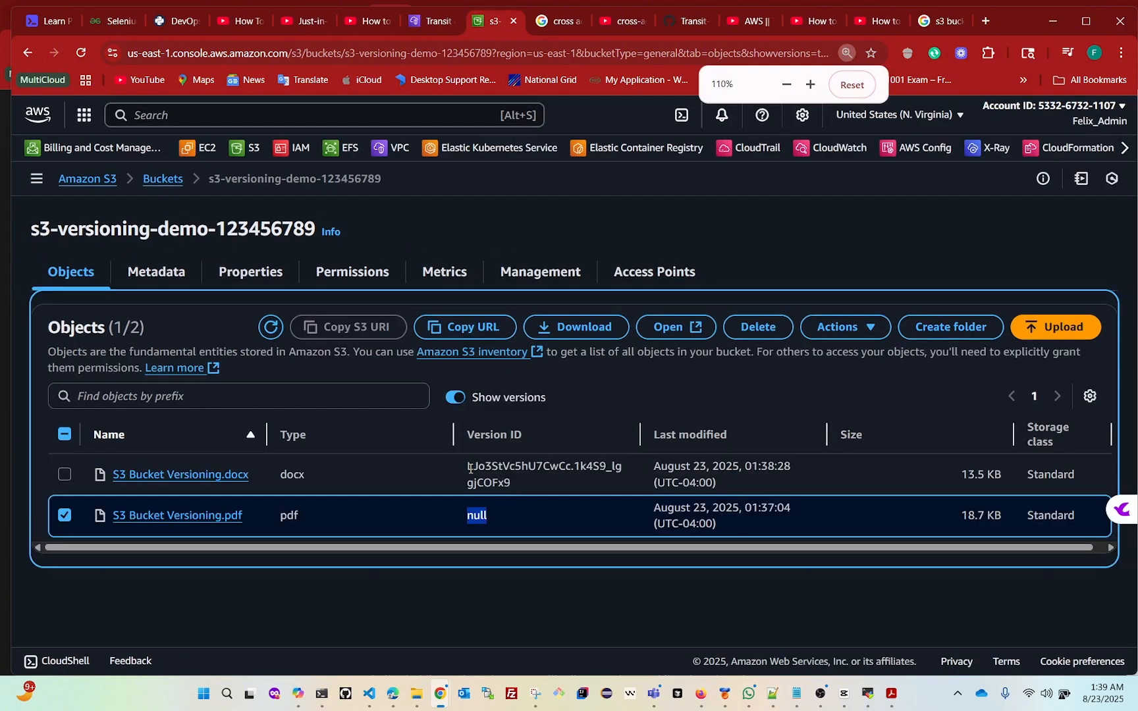
pyautogui.click(494, 517)
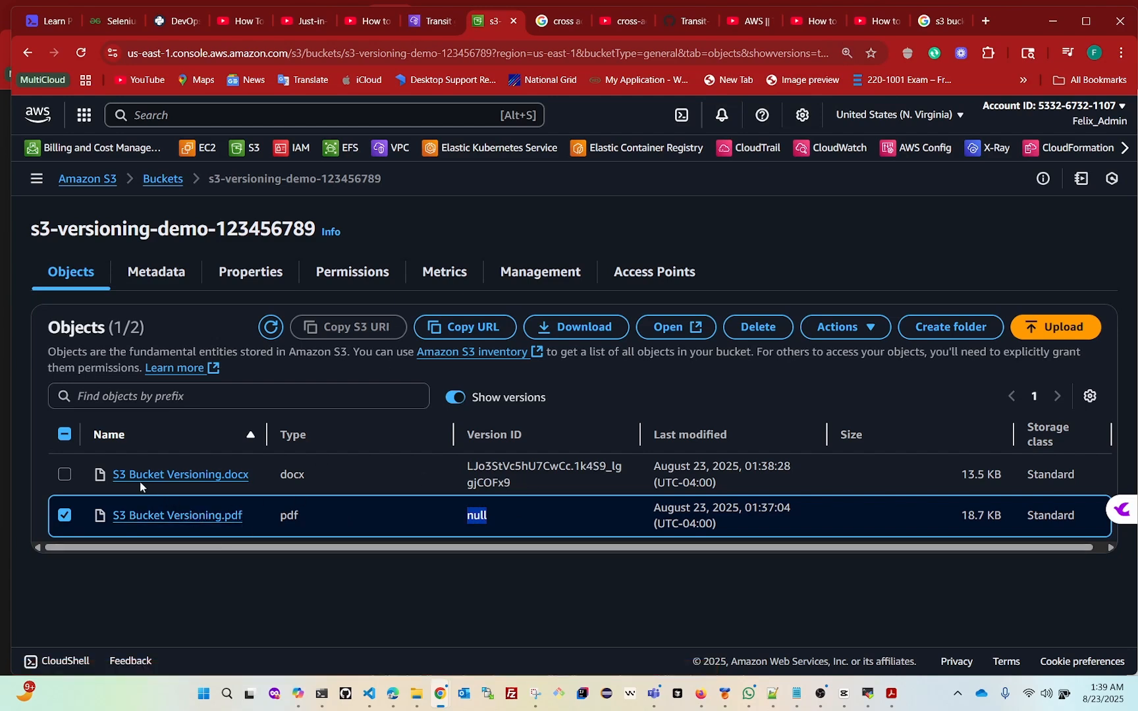
pyautogui.moveTo(531, 491); pyautogui.dragTo(463, 468)
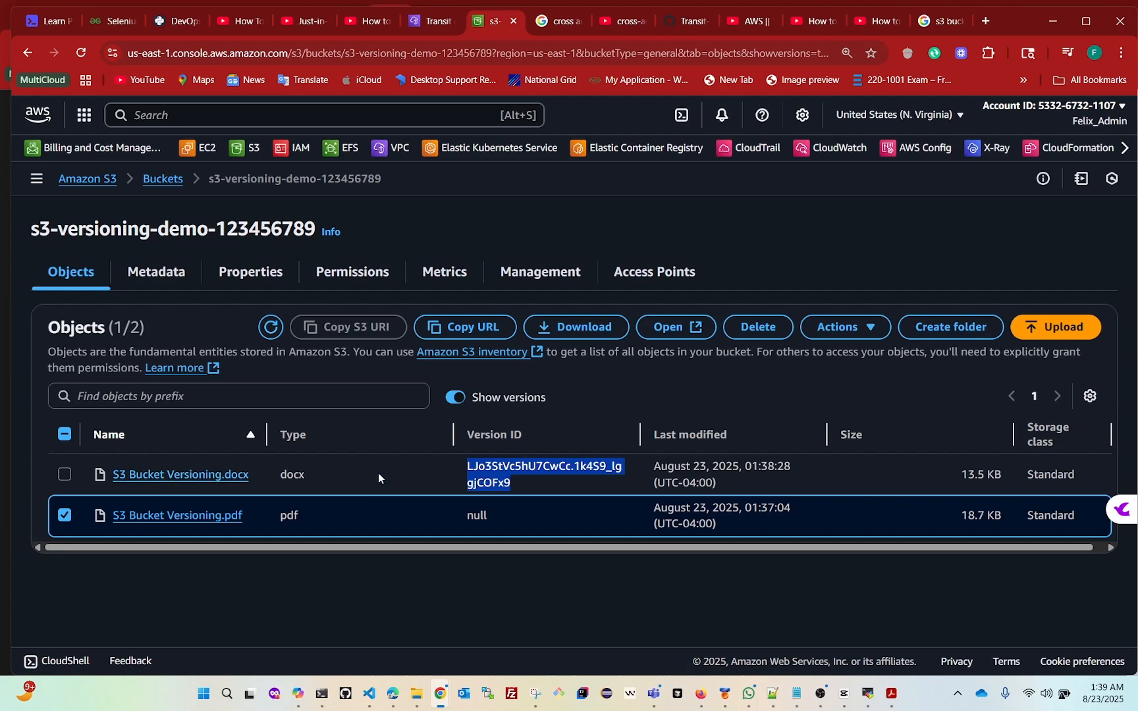
pyautogui.click(549, 489)
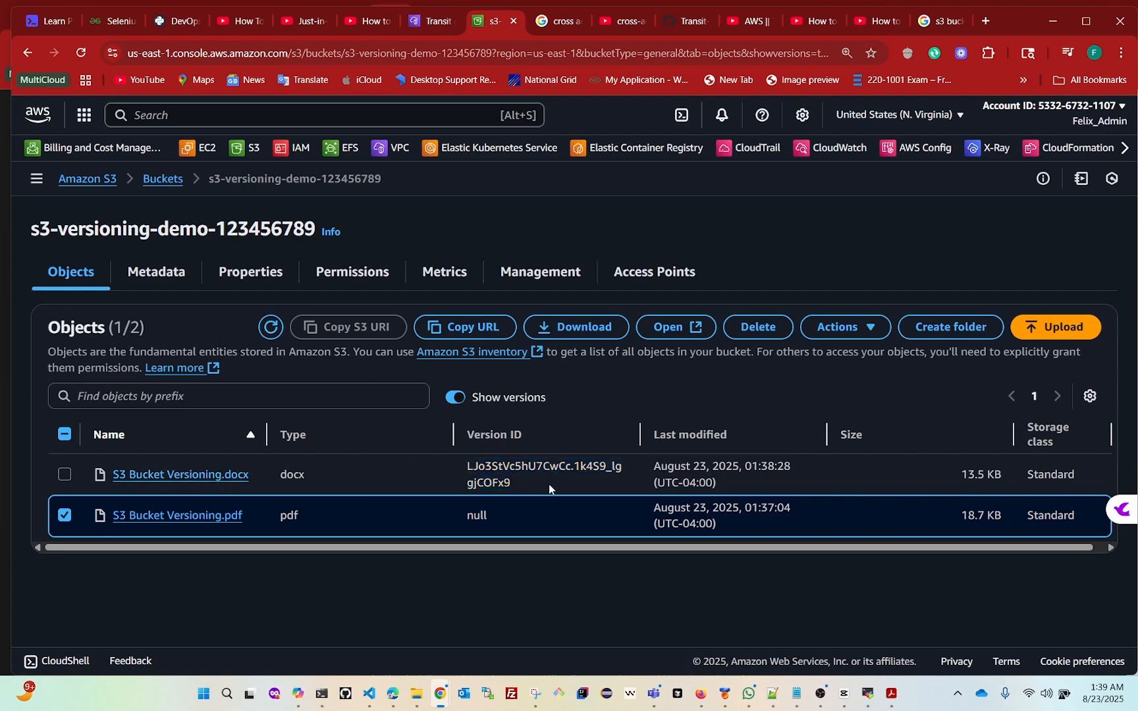
pyautogui.click(64, 476)
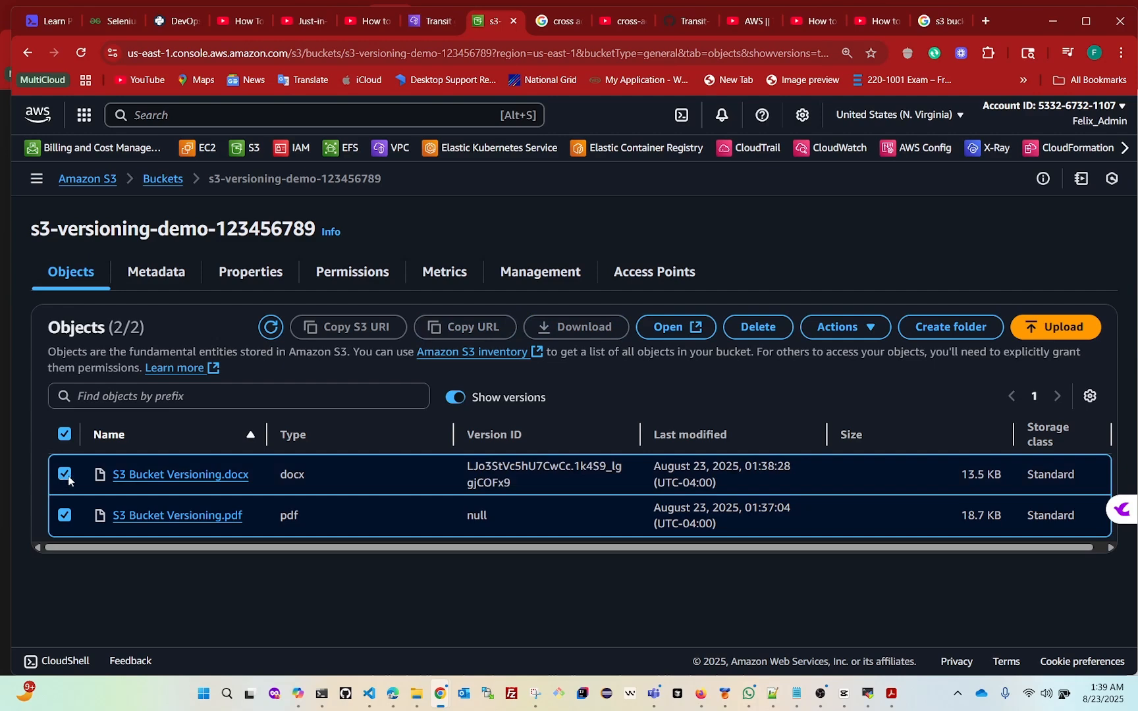
pyautogui.click(64, 434)
# View the details of S3 Bucket Versioning.docx and return to the object list of s3-versioning-demo-123456789
pyautogui.click(179, 479)
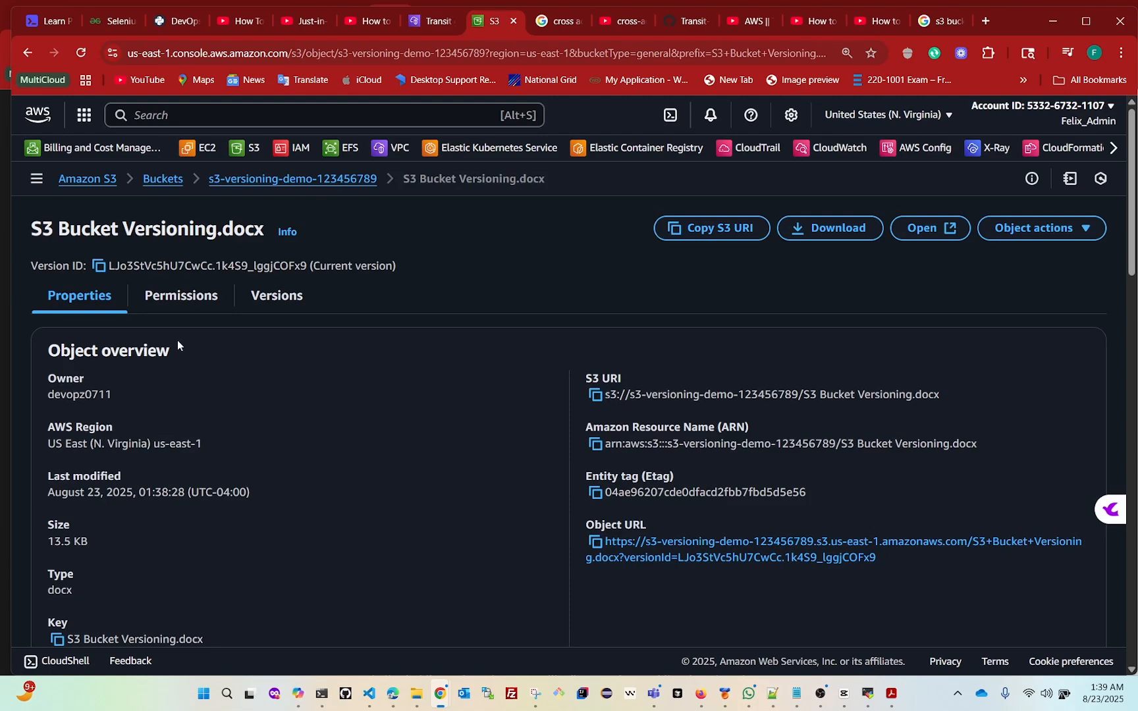
pyautogui.click(159, 179)
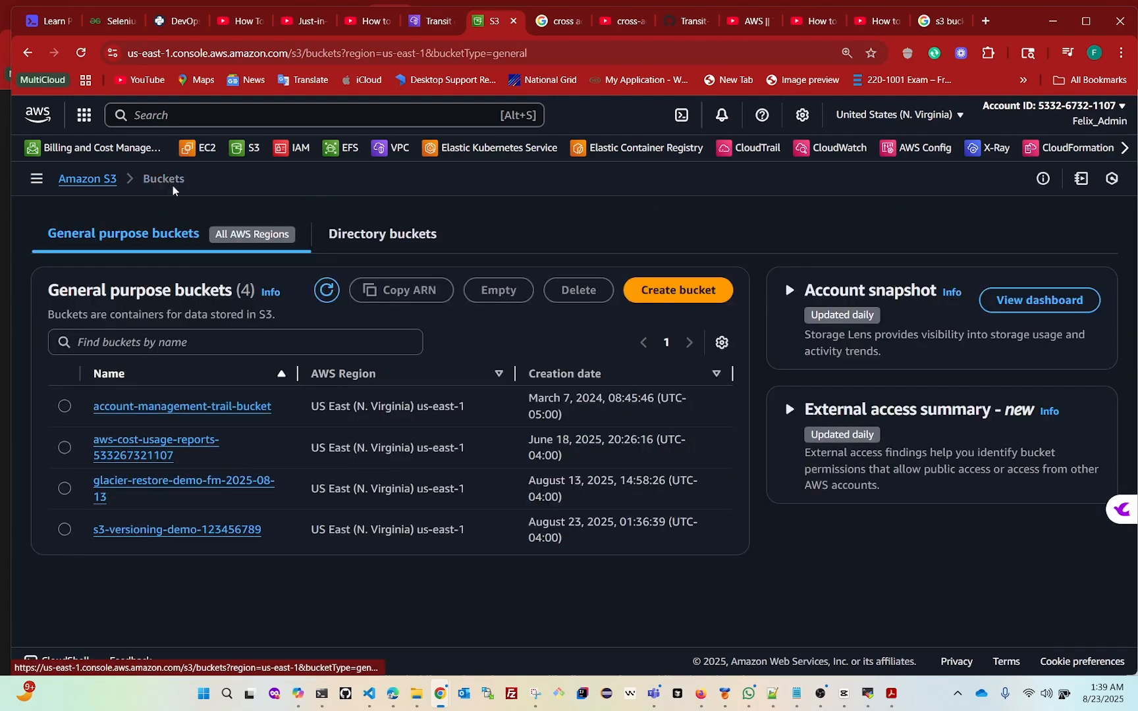
pyautogui.click(64, 530)
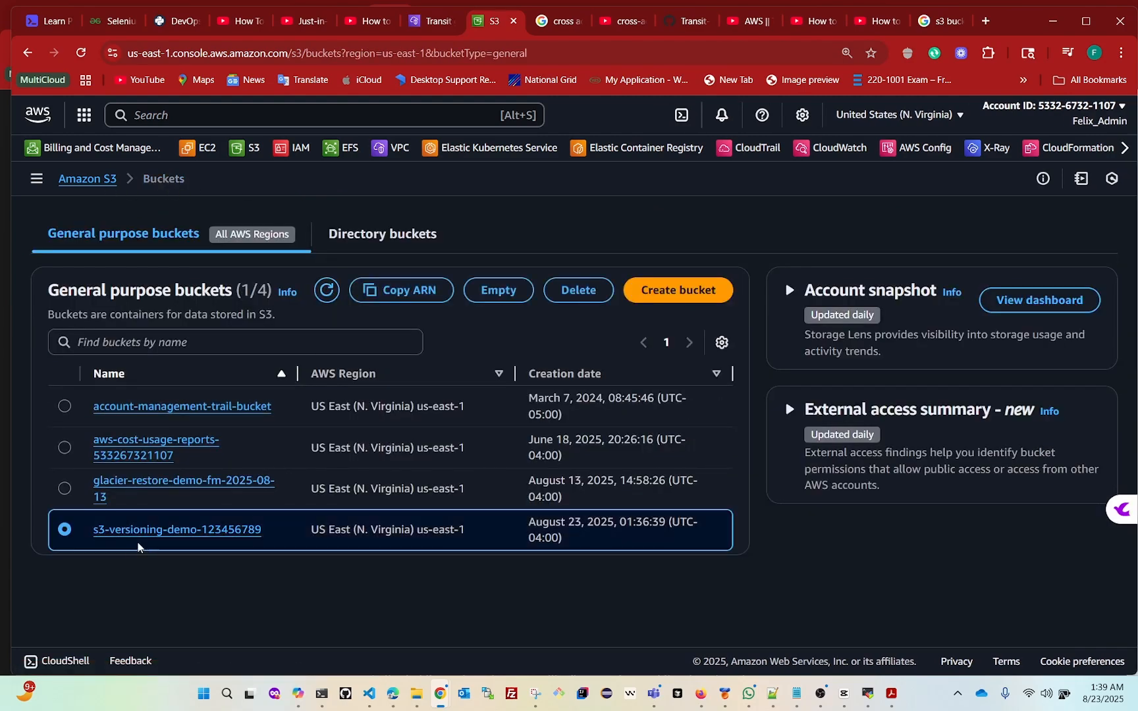
pyautogui.click(159, 531)
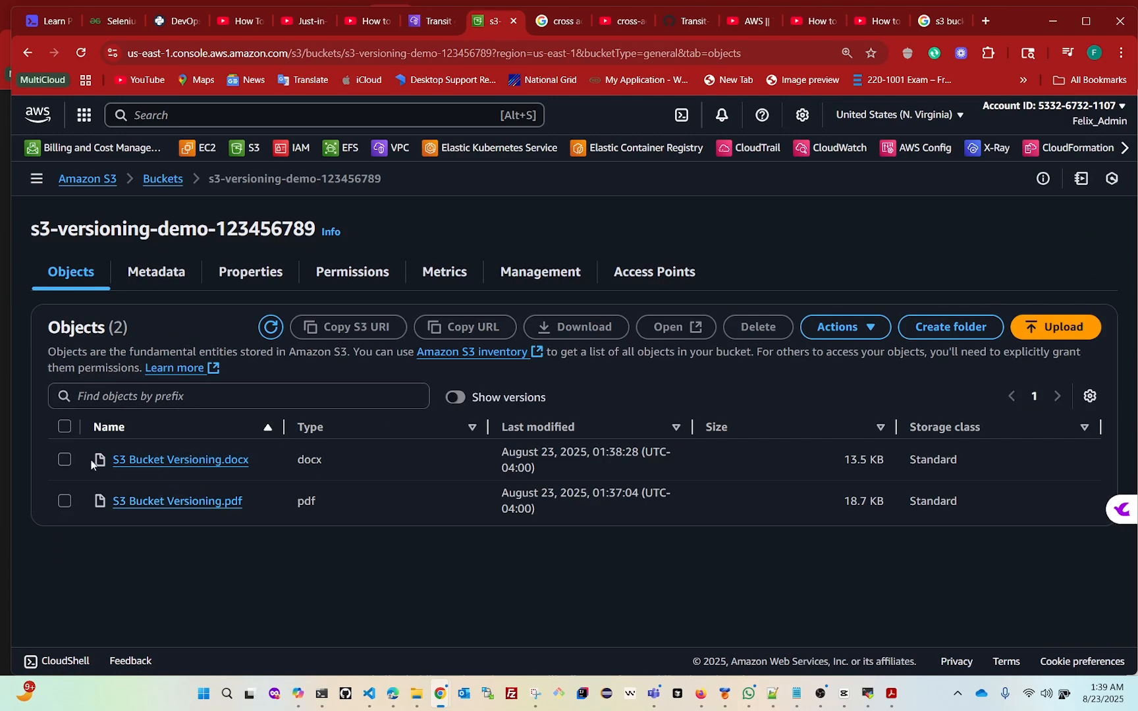
pyautogui.click(65, 460)
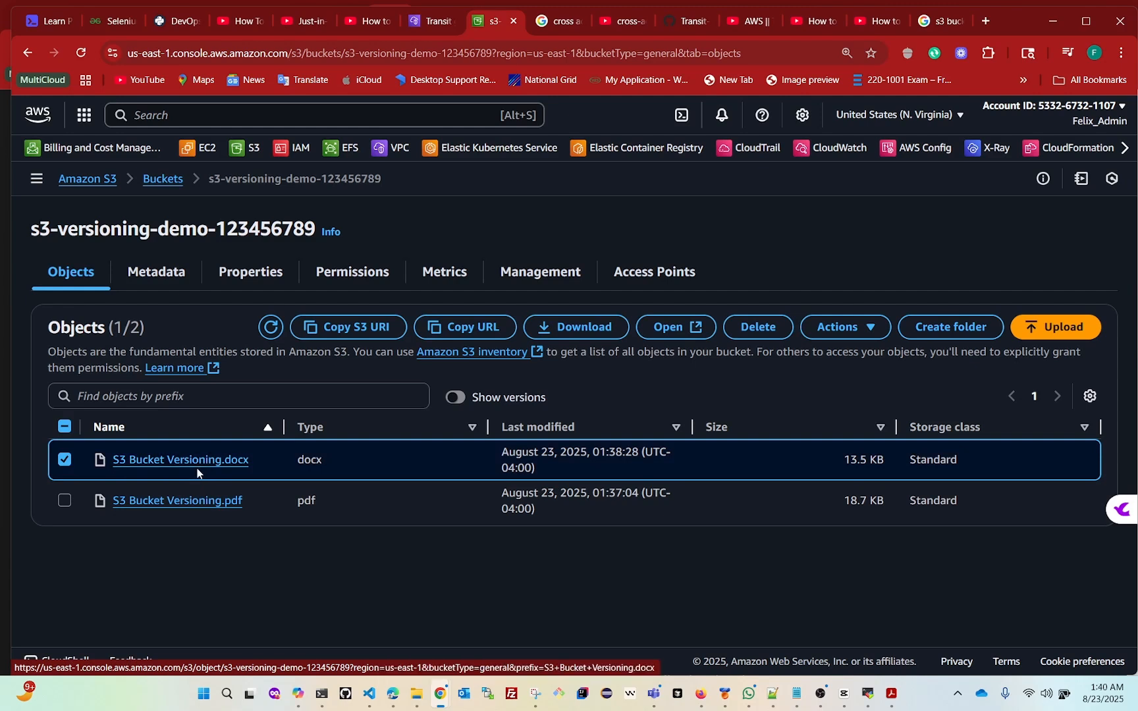
pyautogui.click(65, 460)
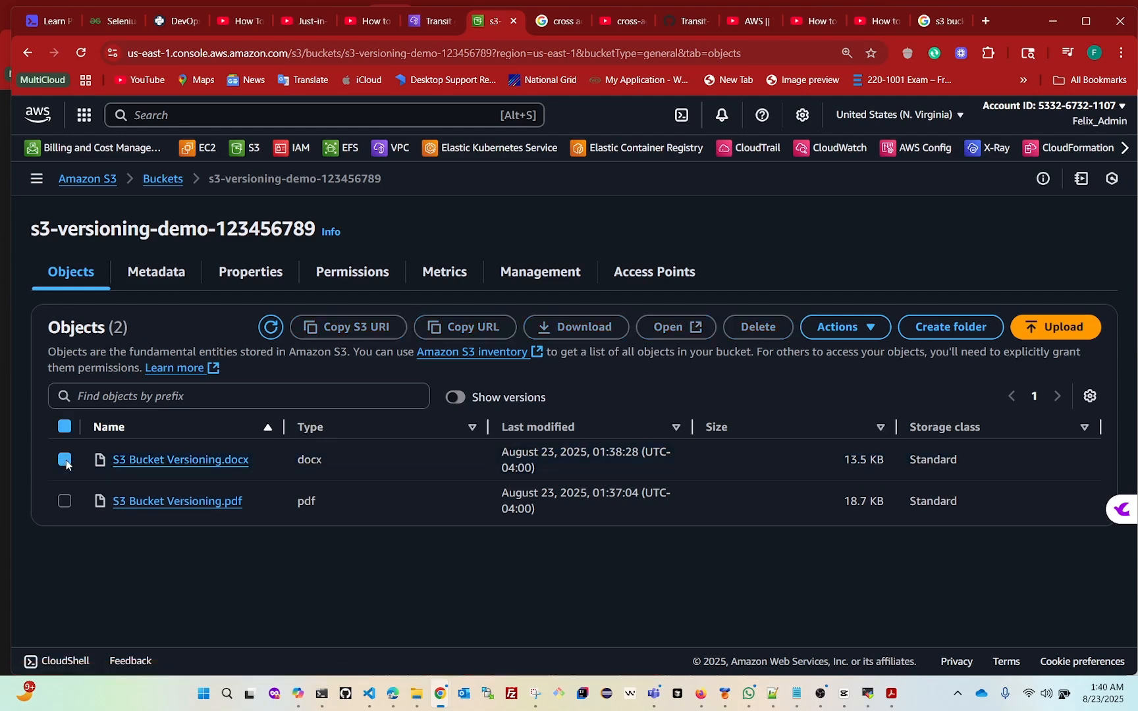
pyautogui.click(456, 398)
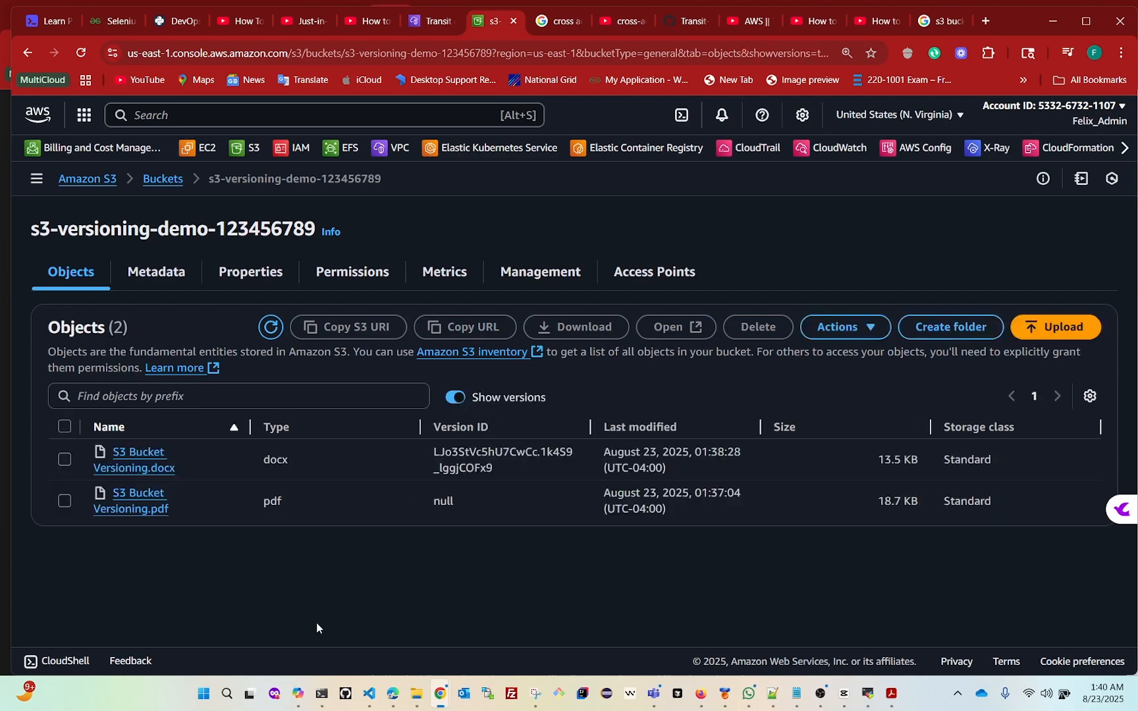
pyautogui.click(65, 461)
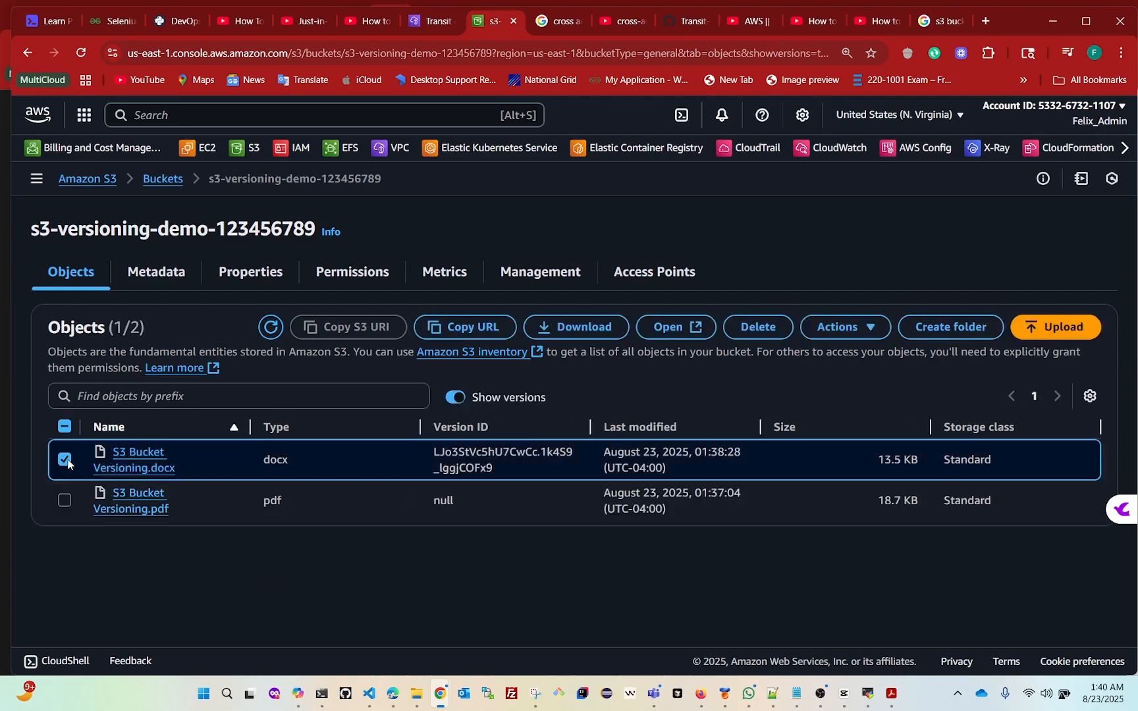
pyautogui.click(759, 331)
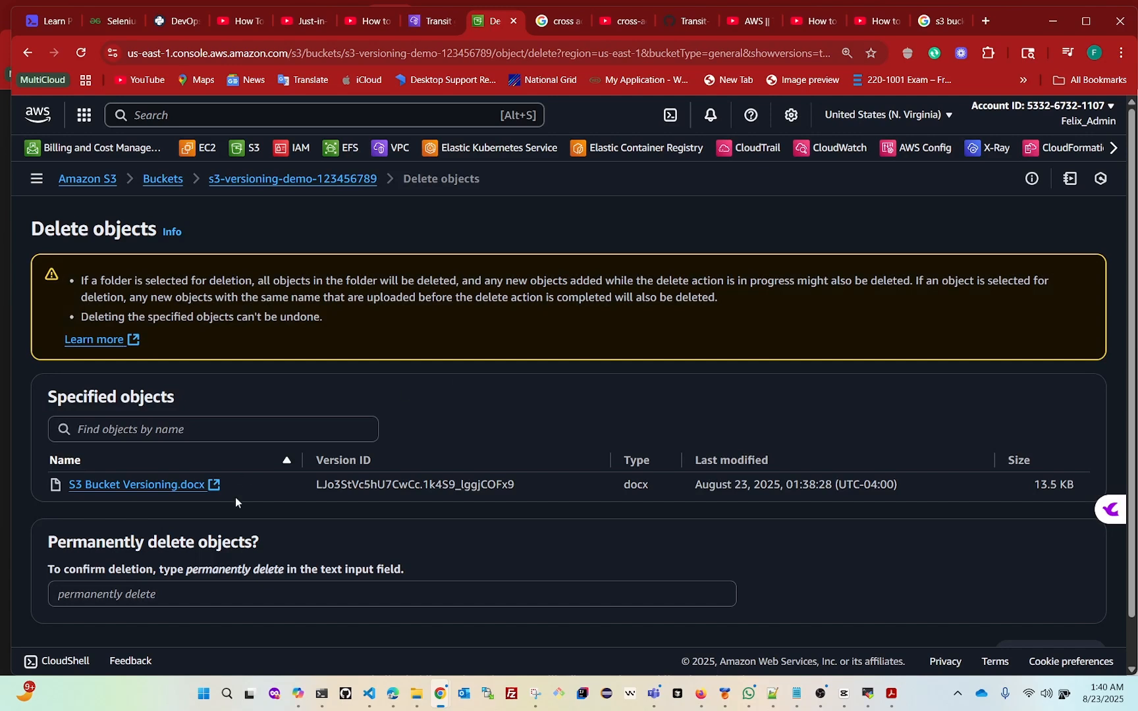
pyautogui.scroll(-1, 235, 497)
pyautogui.moveTo(187, 519); pyautogui.dragTo(272, 521)
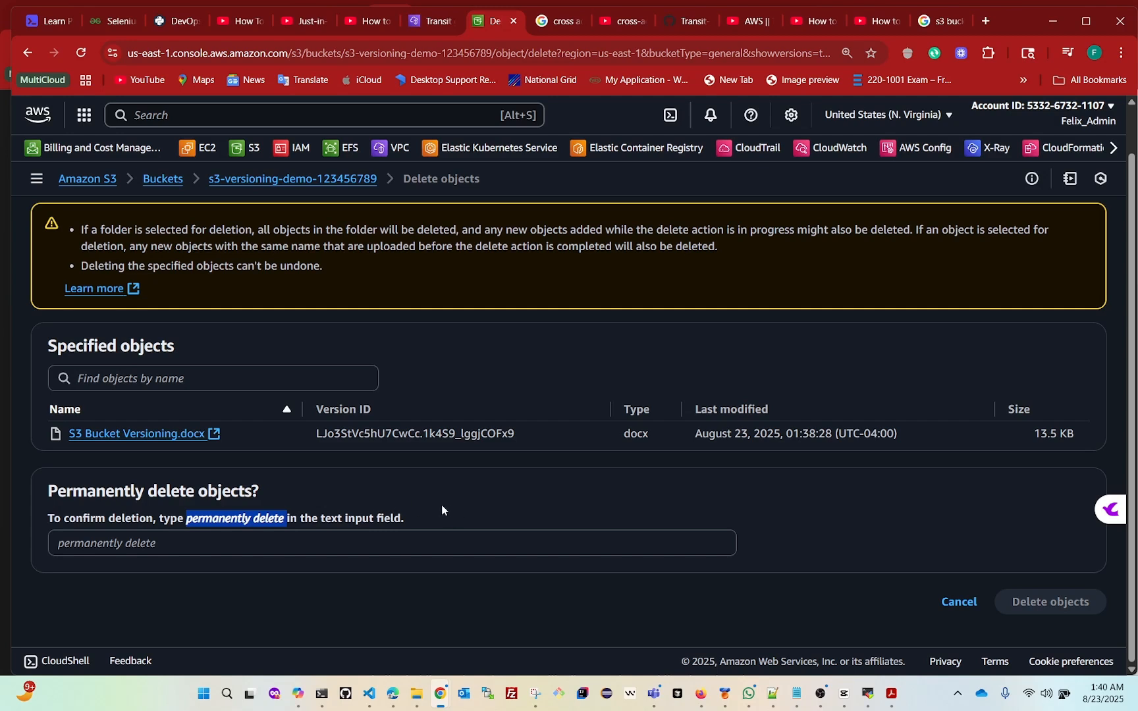
pyautogui.click(284, 179)
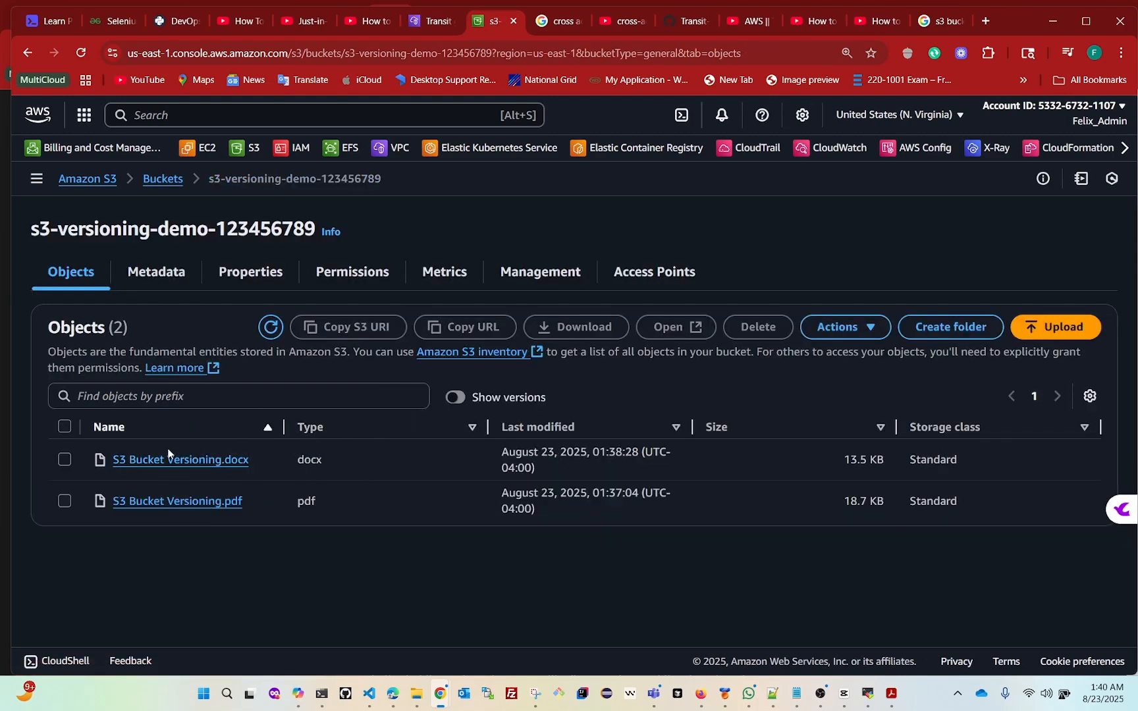
# Show object versions, open the permanent deletion request for S3 Bucket Versioning.docx to examine its confirmation requirement, and return to the bucket without deleting
pyautogui.click(458, 398)
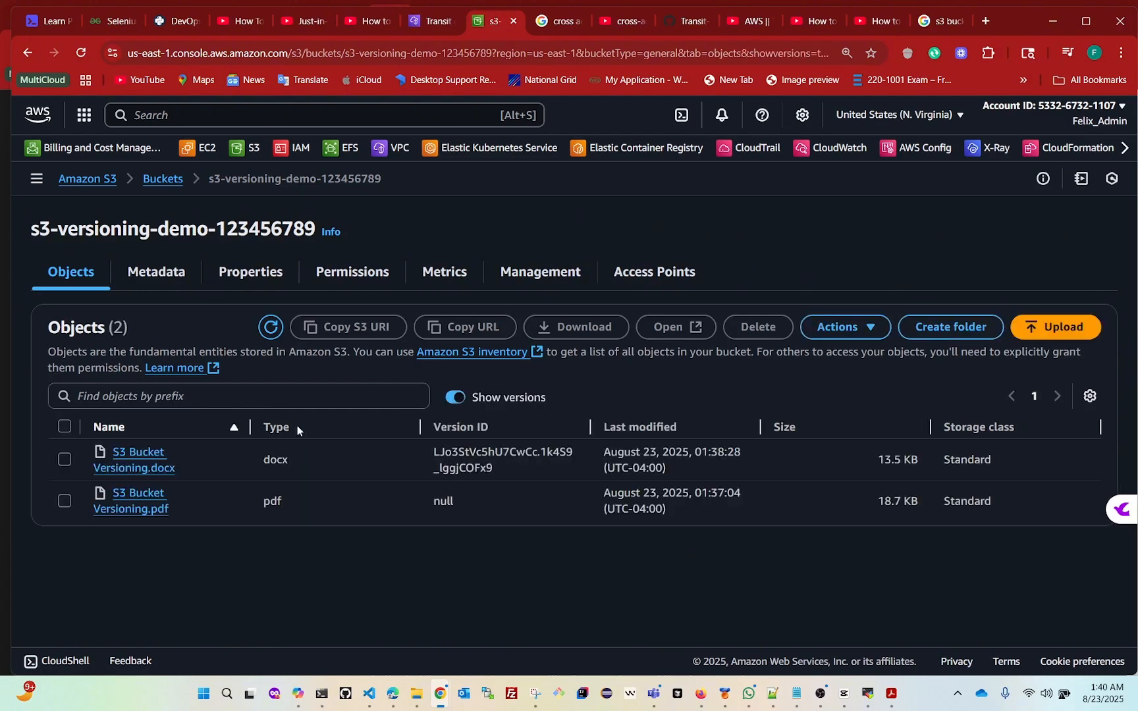
pyautogui.click(65, 459)
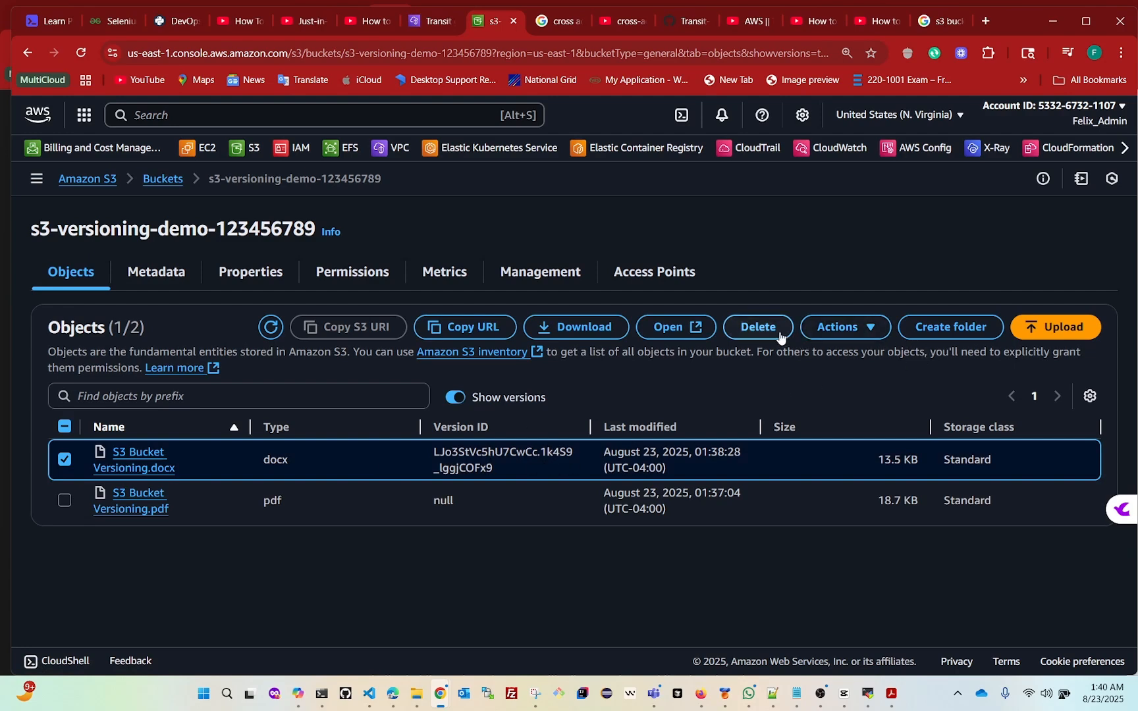
pyautogui.click(758, 328)
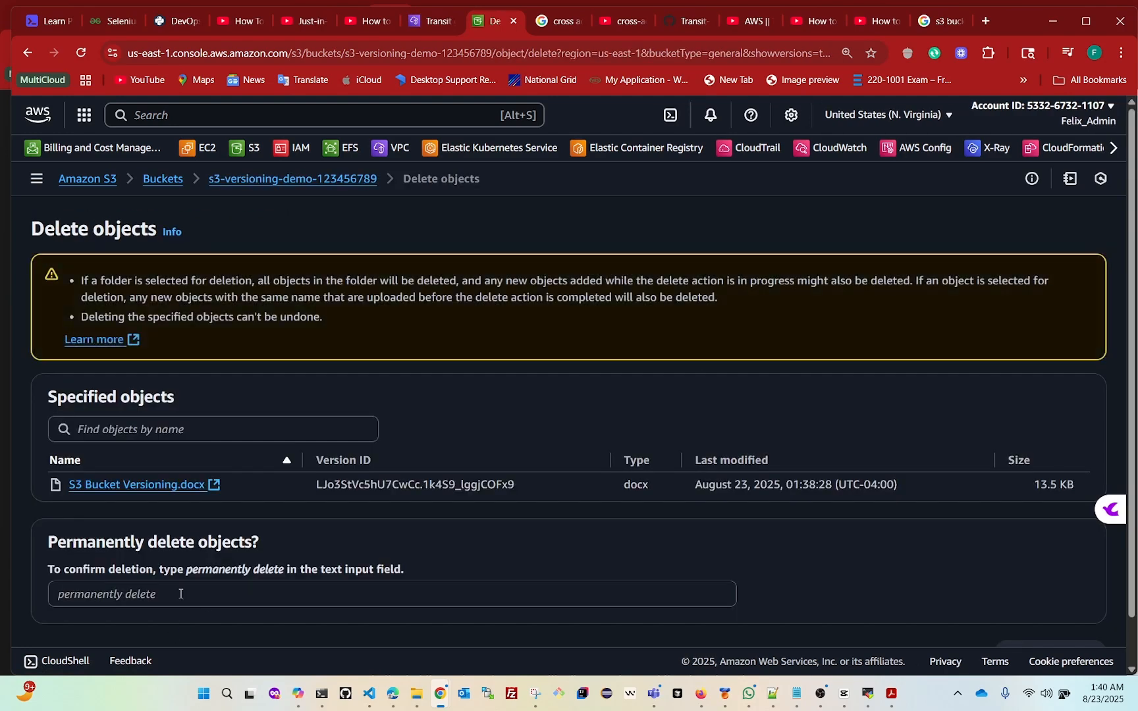
pyautogui.moveTo(186, 570); pyautogui.dragTo(282, 574)
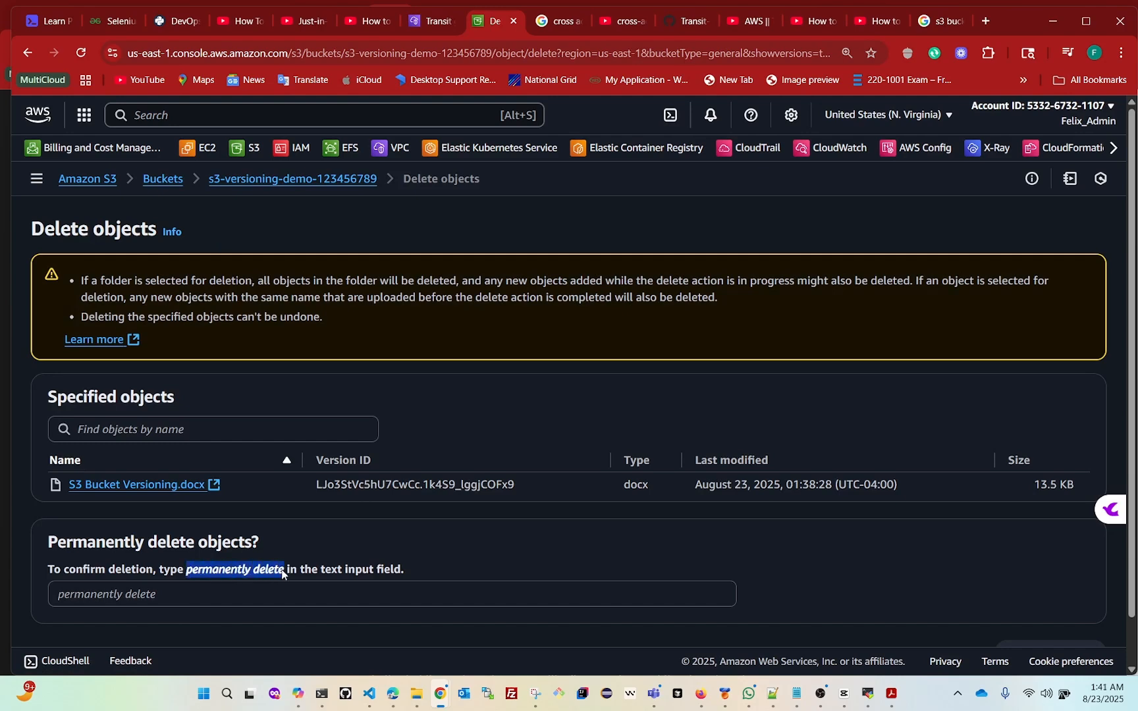
pyautogui.click(273, 180)
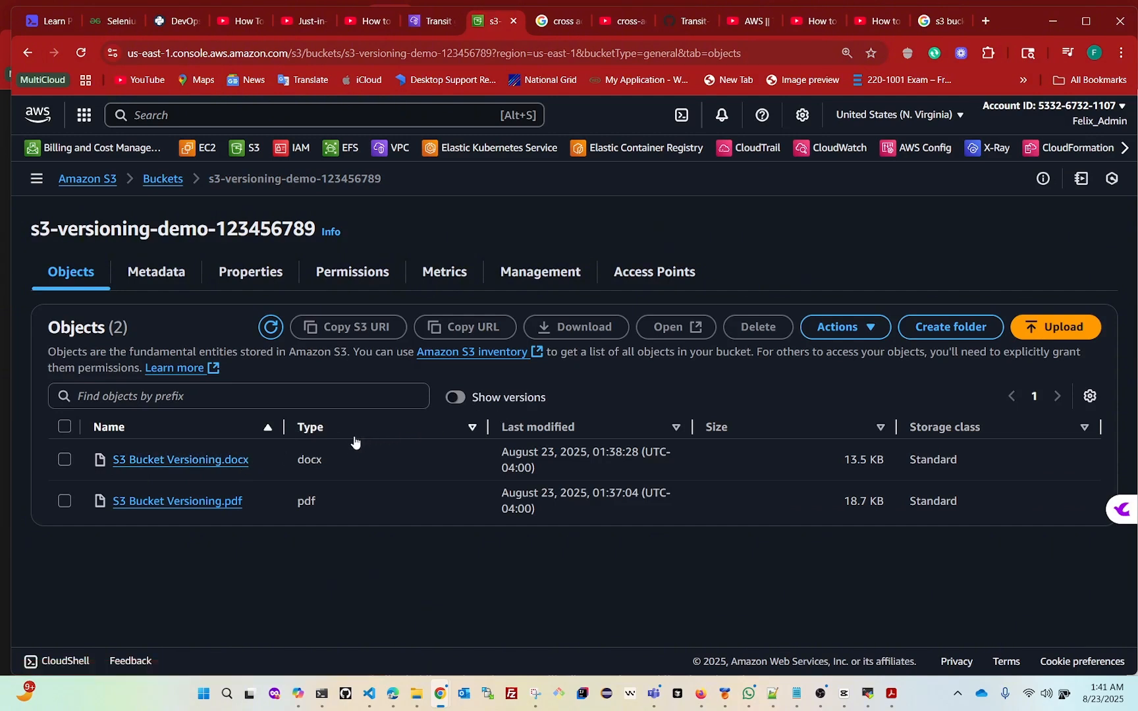
# With versions hidden, open the deletion request for S3 Bucket Versioning.docx, review the delete marker notice, and return to the bucket without deleting
pyautogui.click(65, 461)
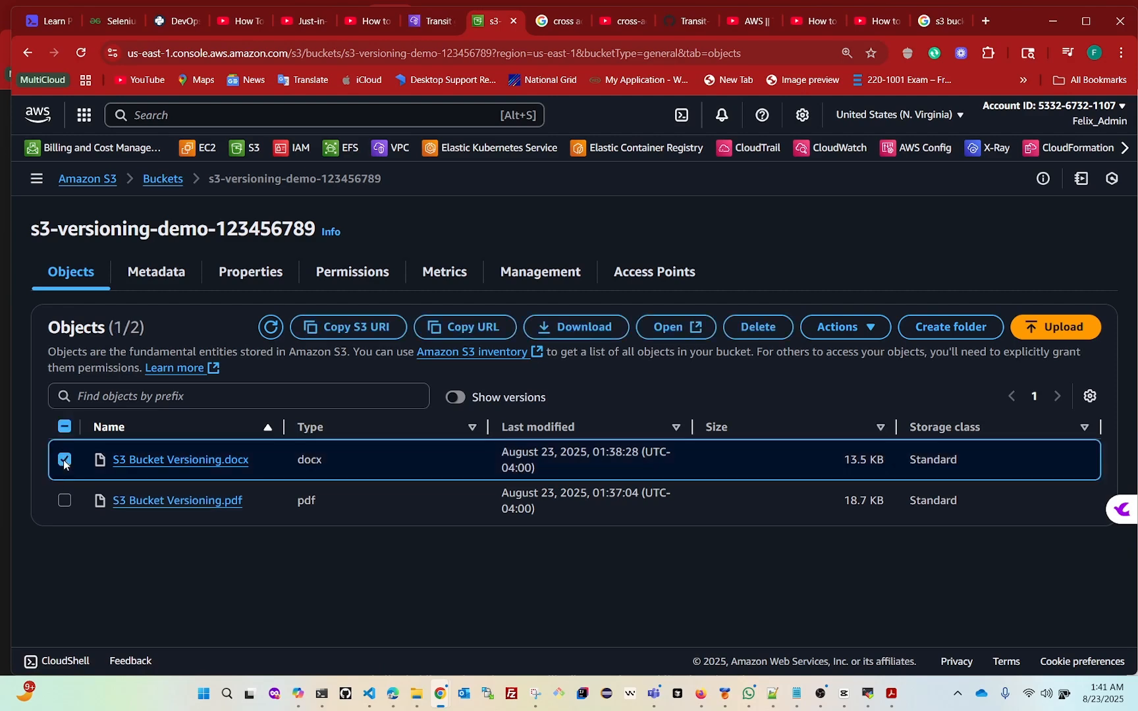
pyautogui.click(745, 332)
pyautogui.scroll(-2, 290, 556)
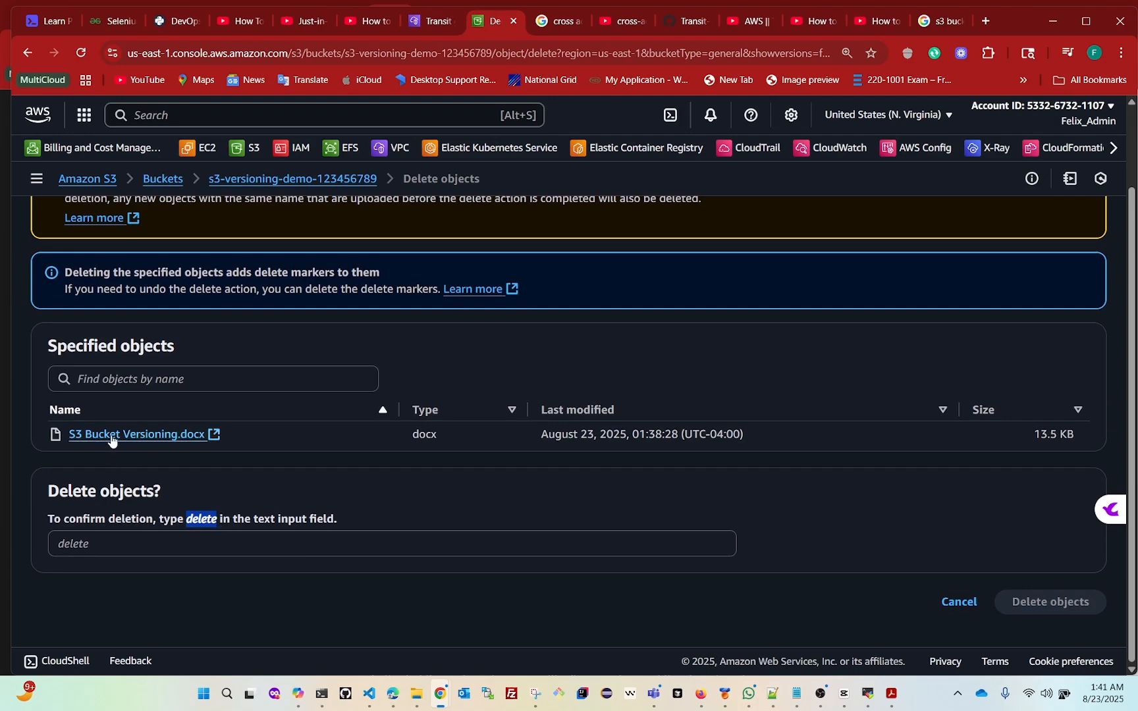
pyautogui.click(276, 178)
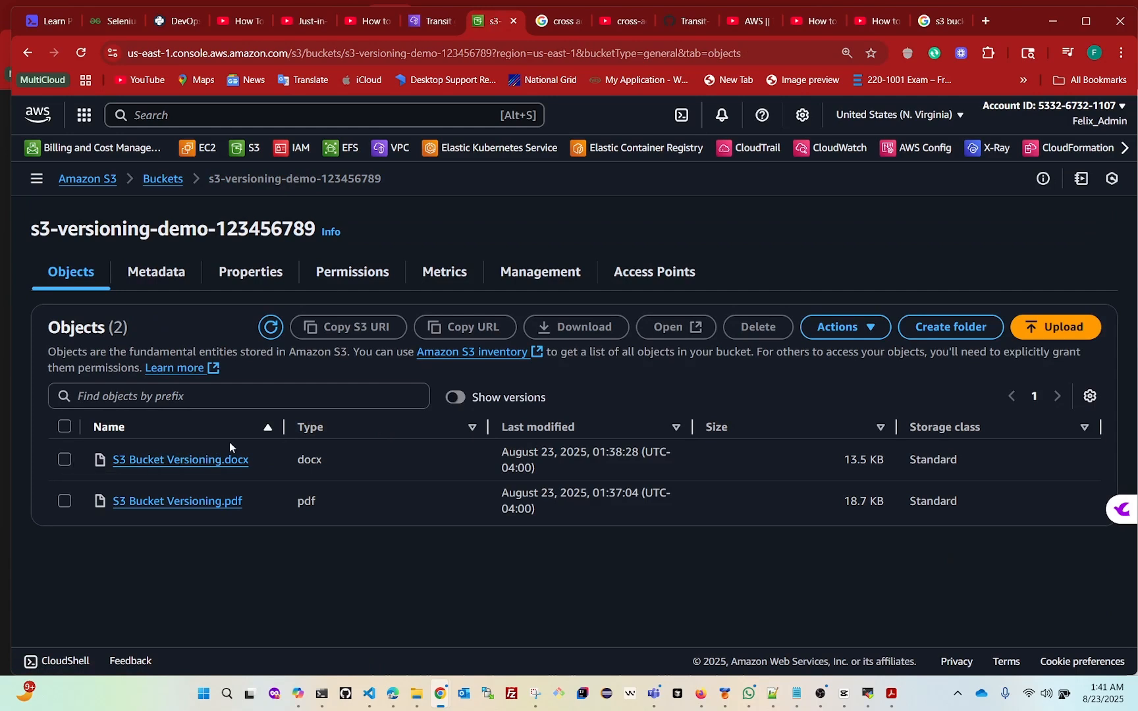
# Show versions again, recheck the confirmation phrase for deleting the S3 Bucket Versioning.docx version, and go back to the bucket without deleting
pyautogui.click(458, 398)
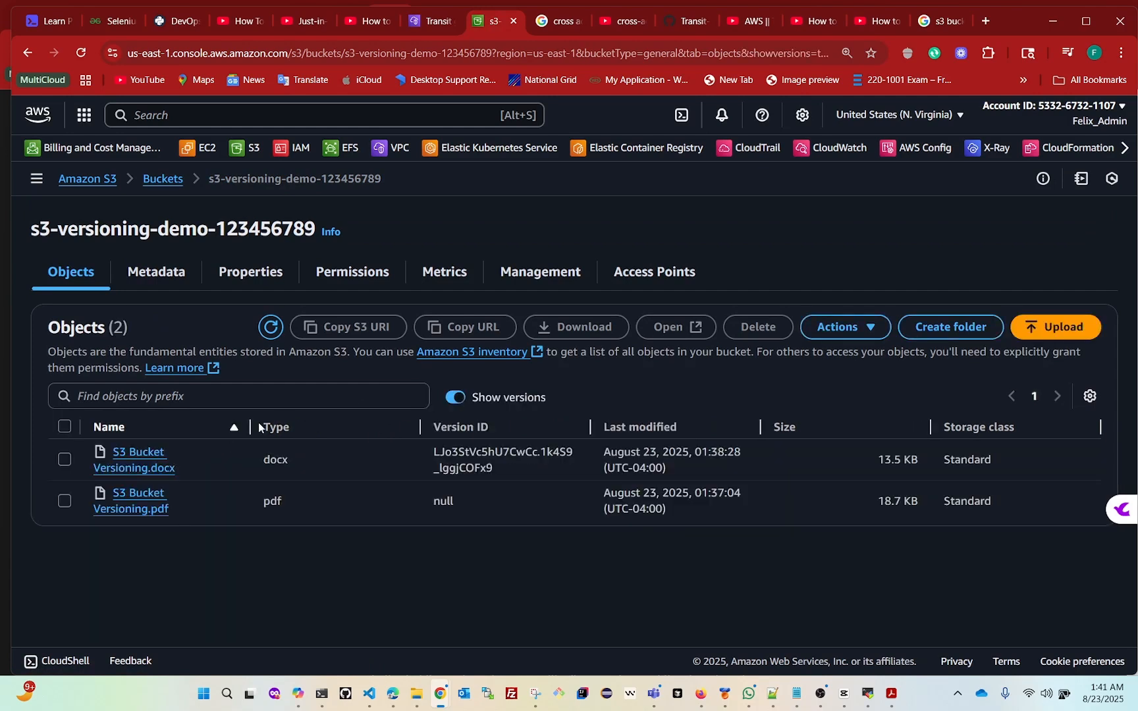
pyautogui.click(65, 460)
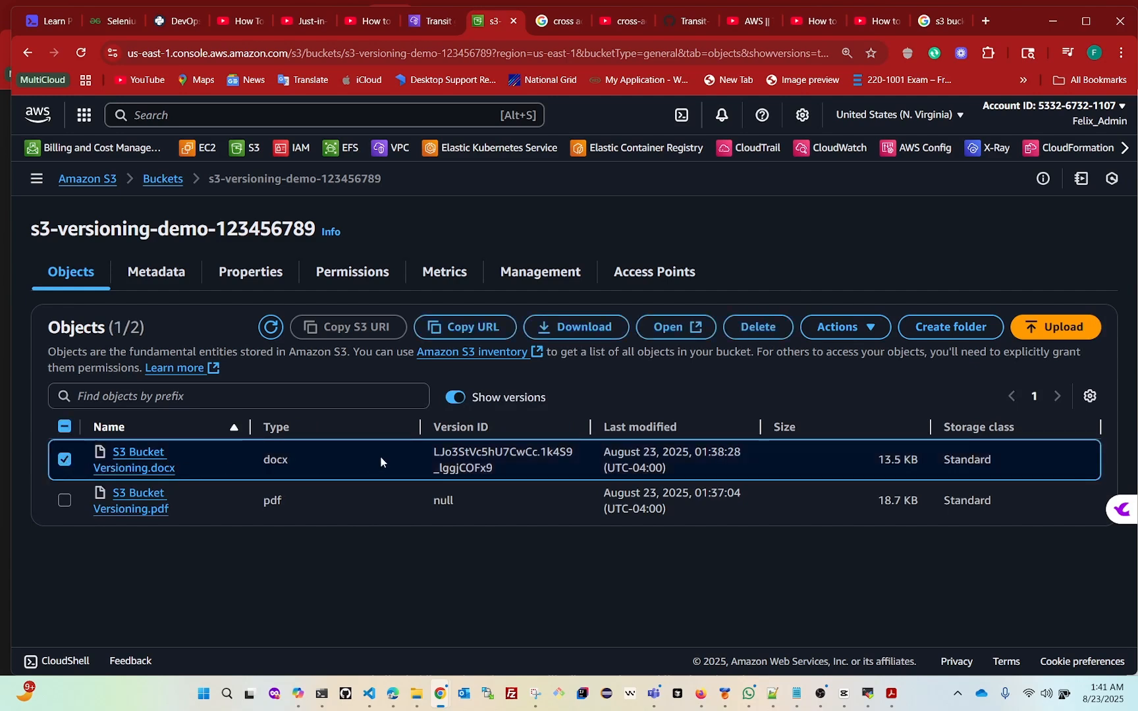
pyautogui.click(756, 329)
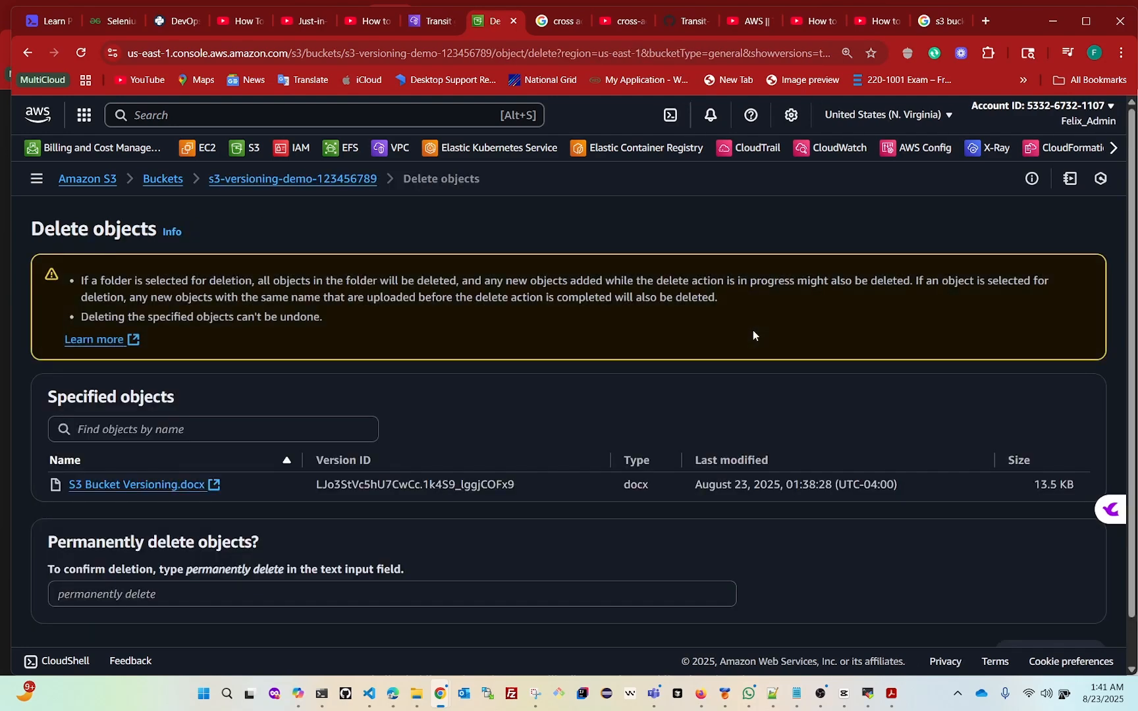
pyautogui.moveTo(186, 570); pyautogui.dragTo(284, 575)
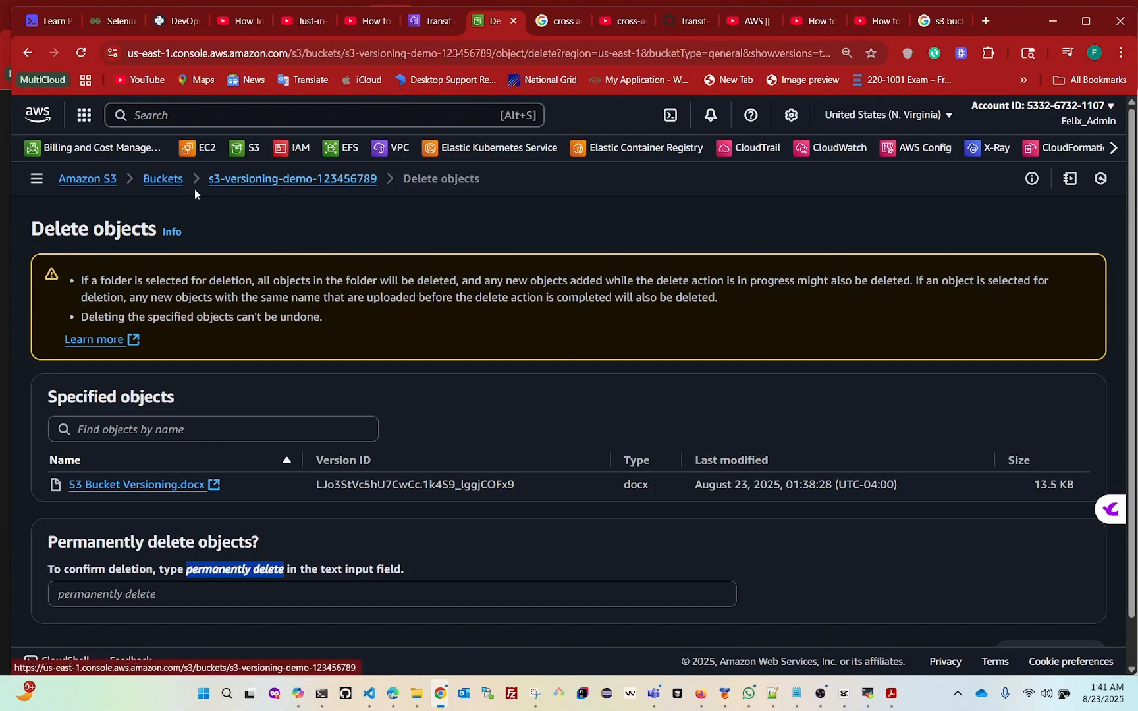
pyautogui.click(256, 183)
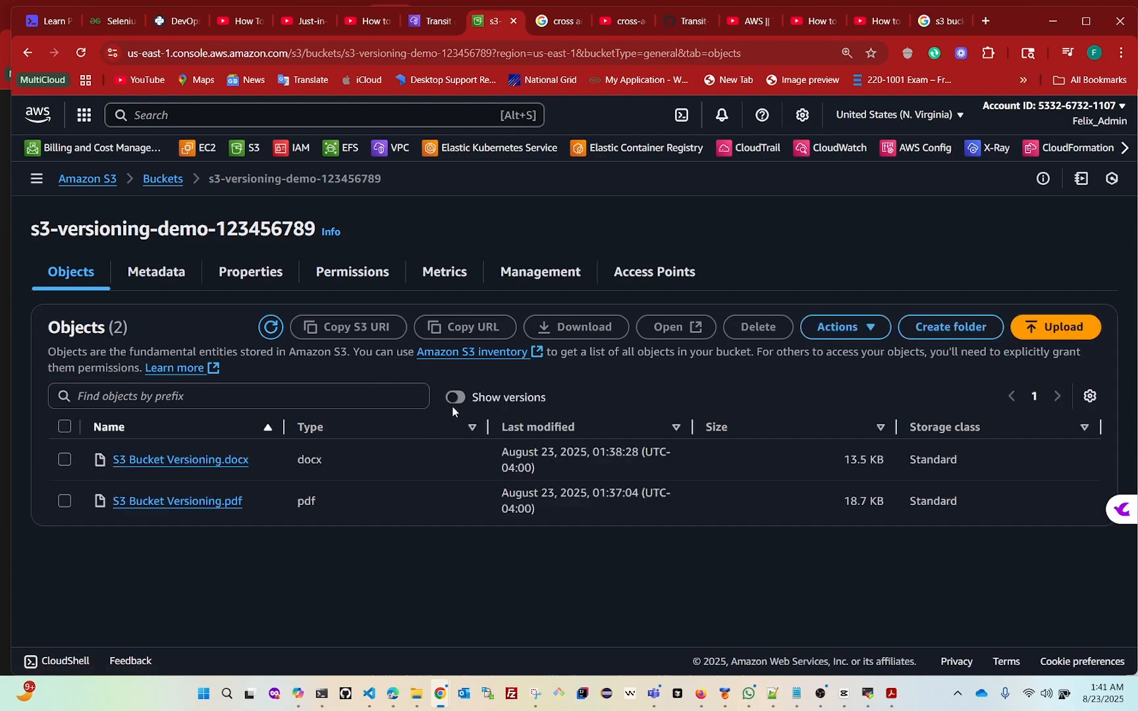
# Delete S3 Bucket Versioning.docx with versions hidden, confirming with "delete", and close the deletion status page
pyautogui.click(67, 462)
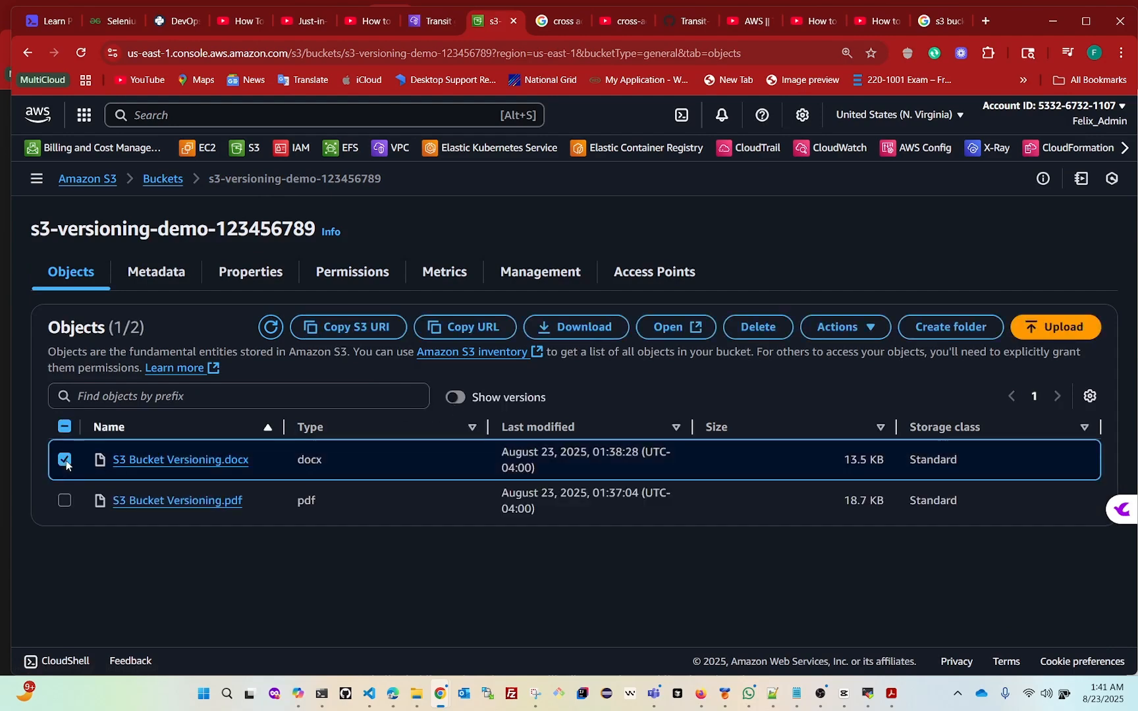
pyautogui.click(756, 329)
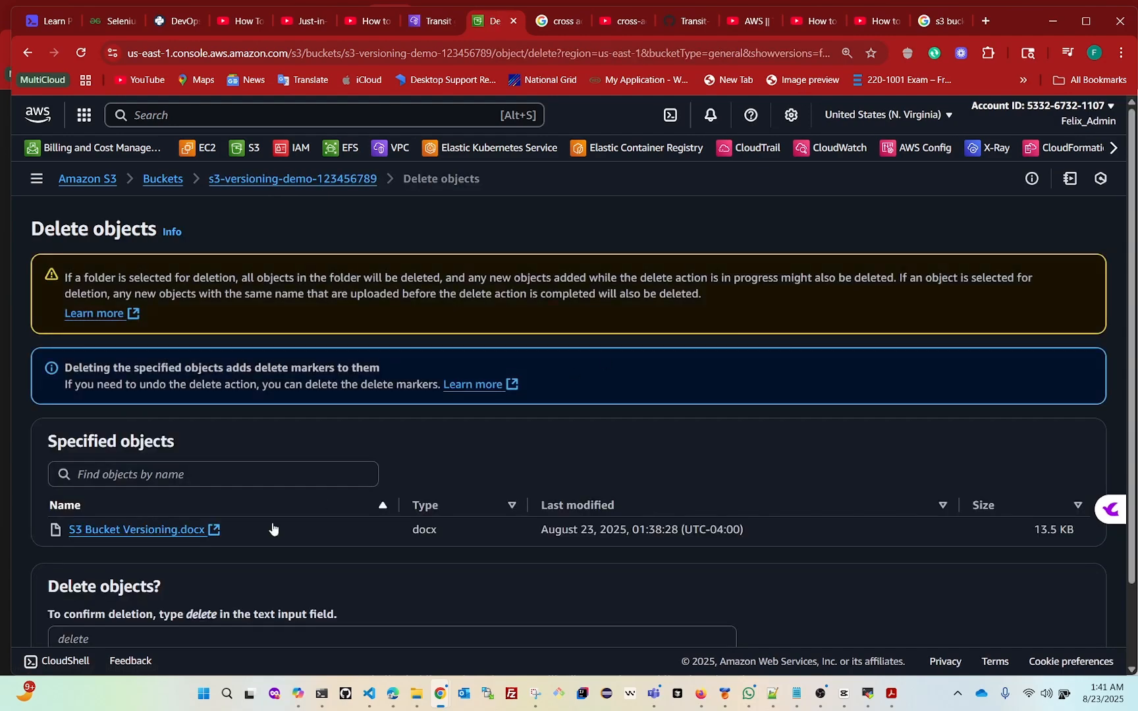
pyautogui.scroll(-2, 422, 511)
pyautogui.click(145, 543)
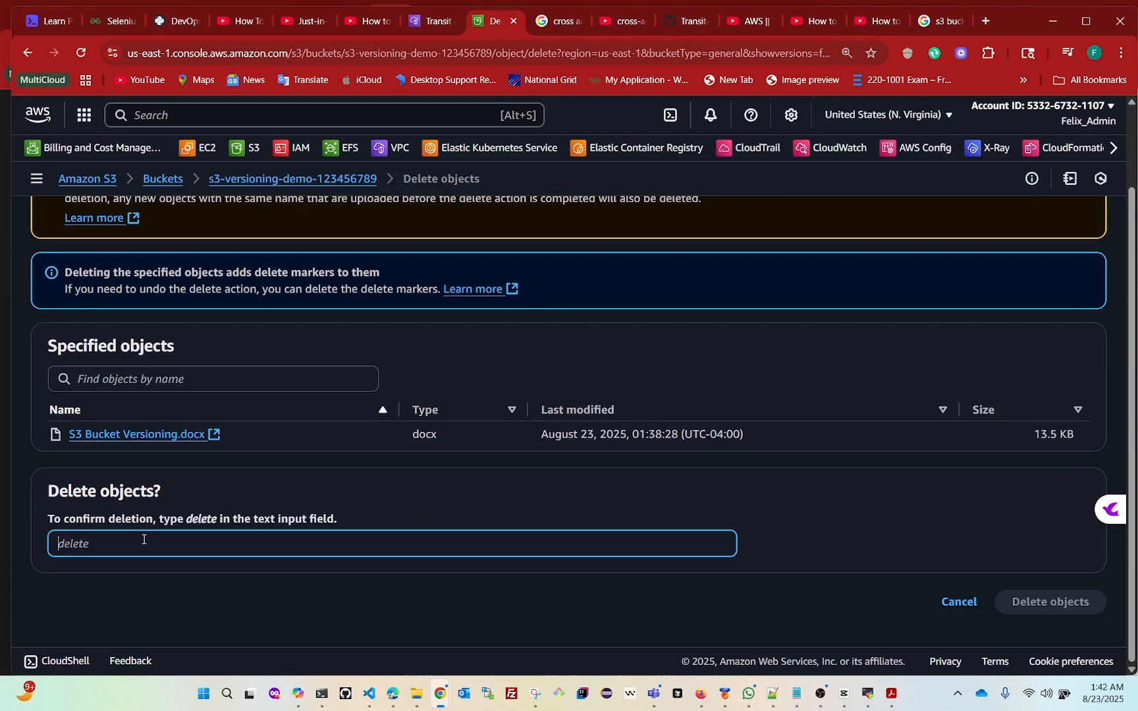
pyautogui.write('delete')
pyautogui.click(1042, 602)
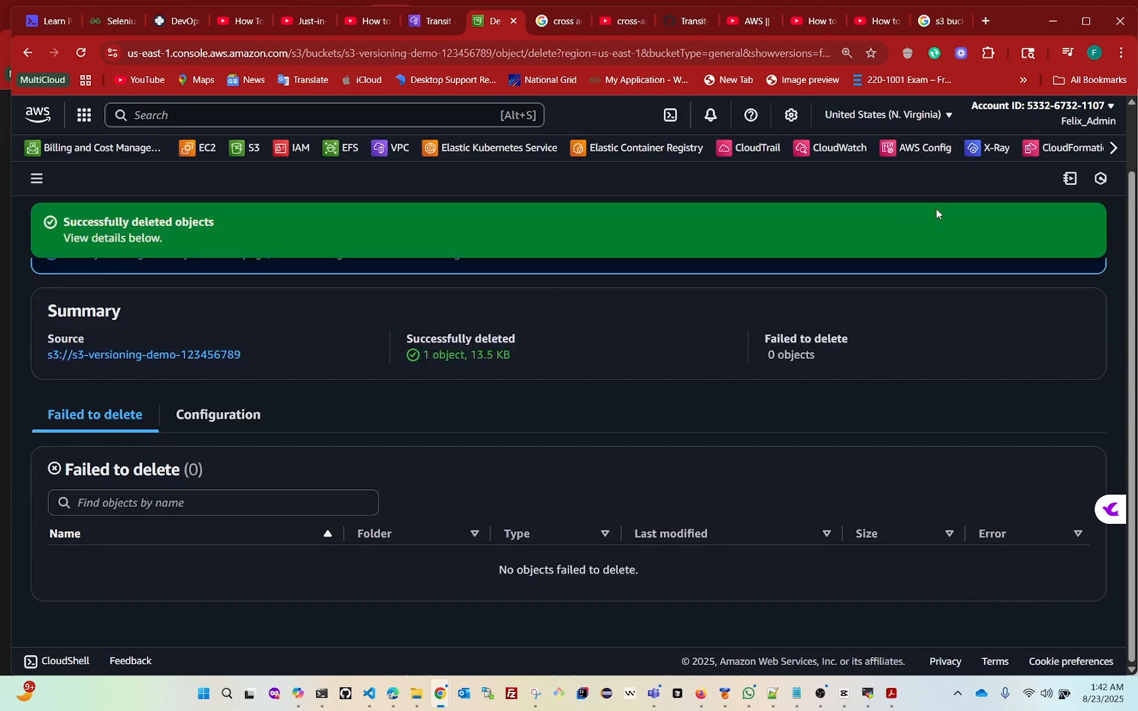
pyautogui.scroll(1, 549, 418)
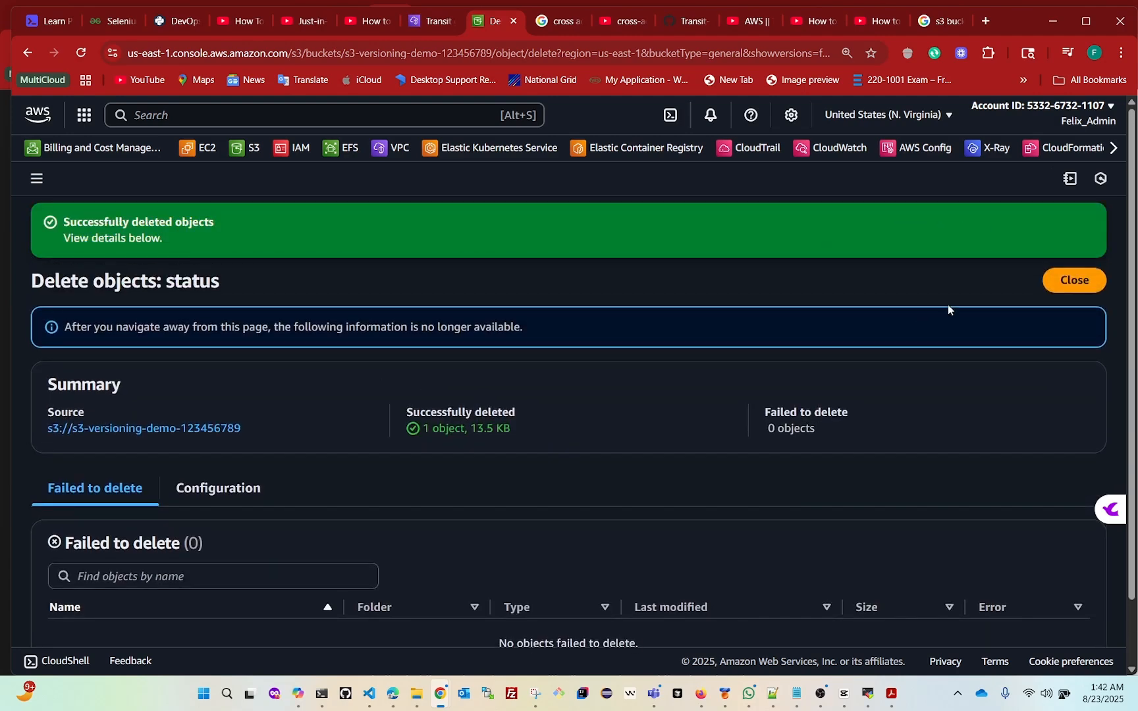
pyautogui.click(1073, 283)
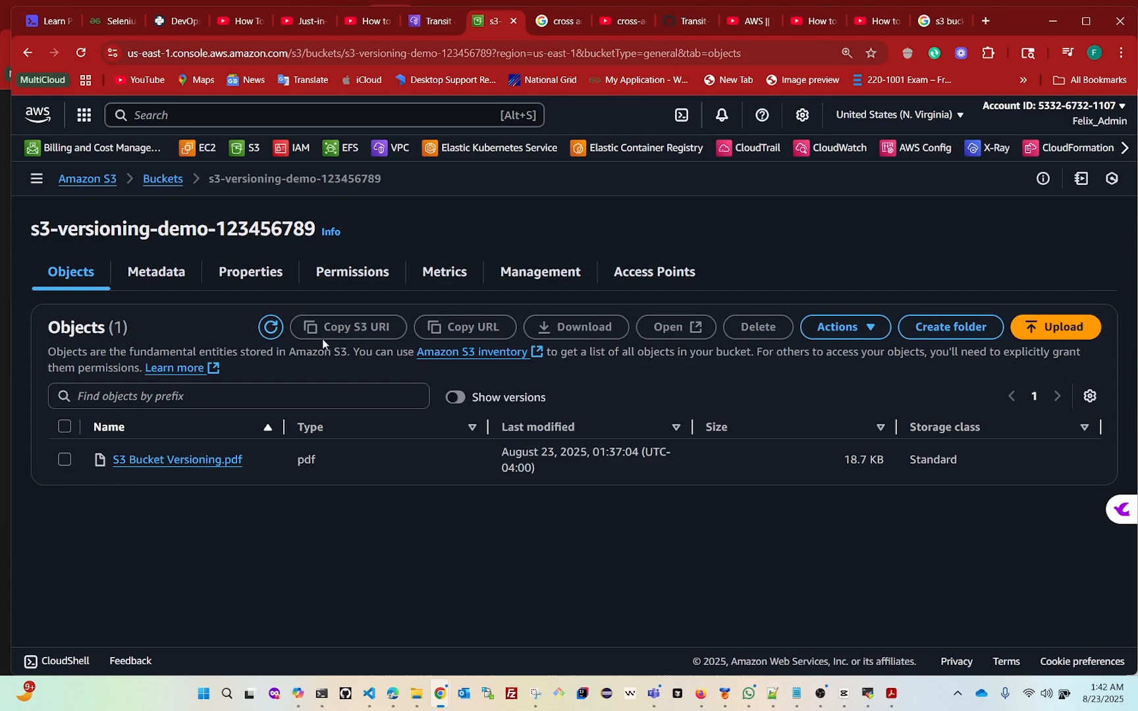
# Show the object versions and examine the delete marker entry for S3 Bucket Versioning.docx
pyautogui.click(457, 398)
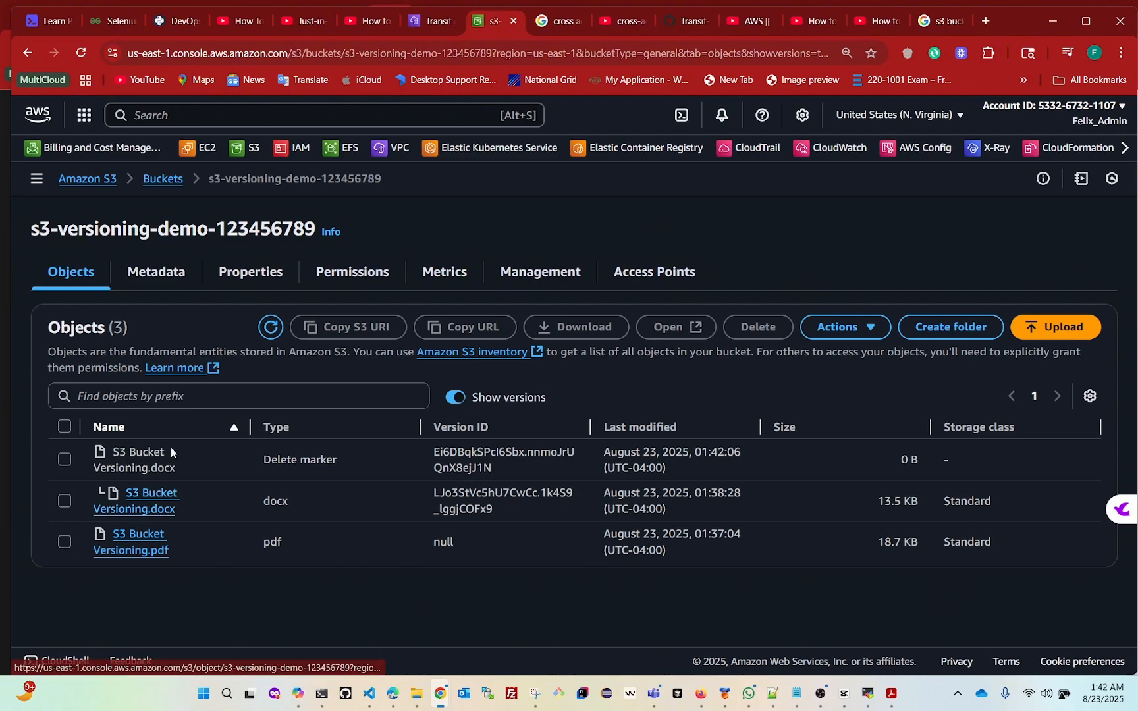
pyautogui.moveTo(93, 468); pyautogui.dragTo(119, 469)
pyautogui.moveTo(249, 458); pyautogui.dragTo(350, 457)
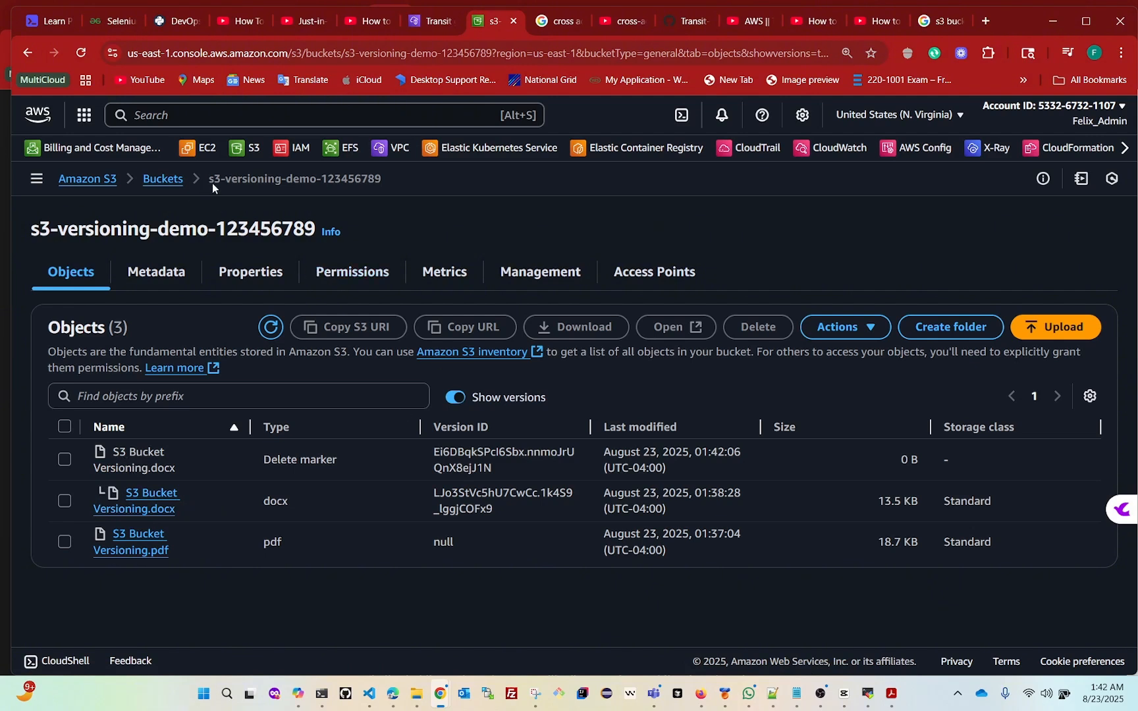
# Reopen s3-versioning-demo-123456789 from the bucket list and compare its objects with versions hidden and shown
pyautogui.click(166, 184)
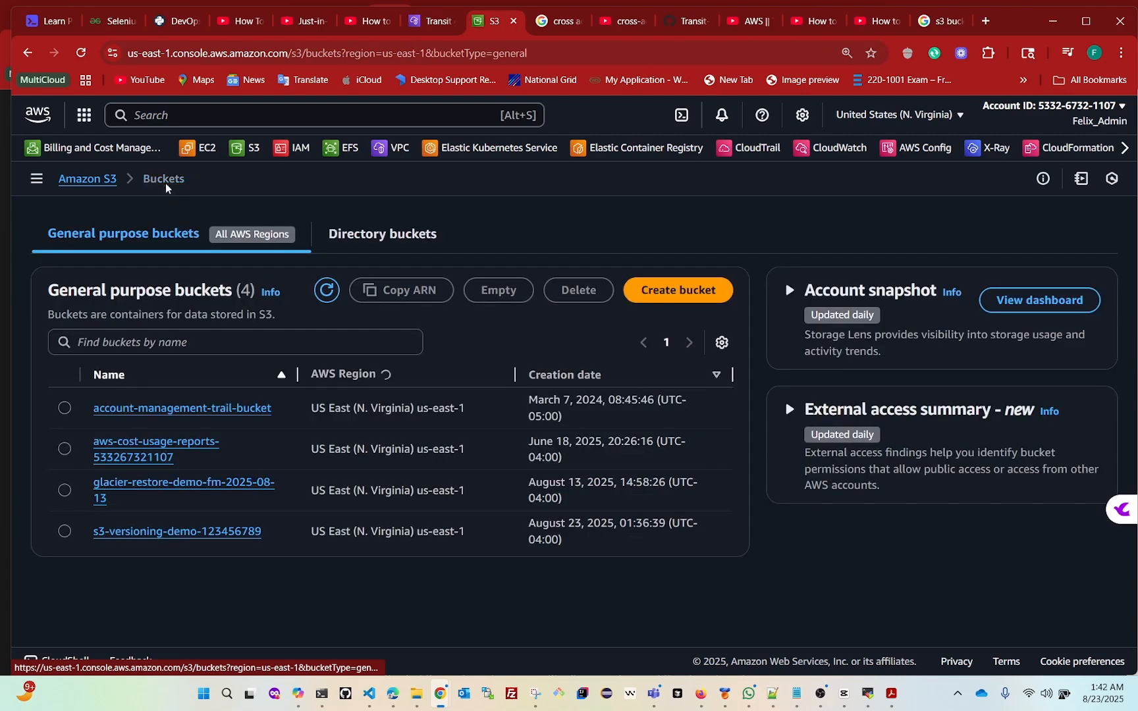
pyautogui.click(141, 530)
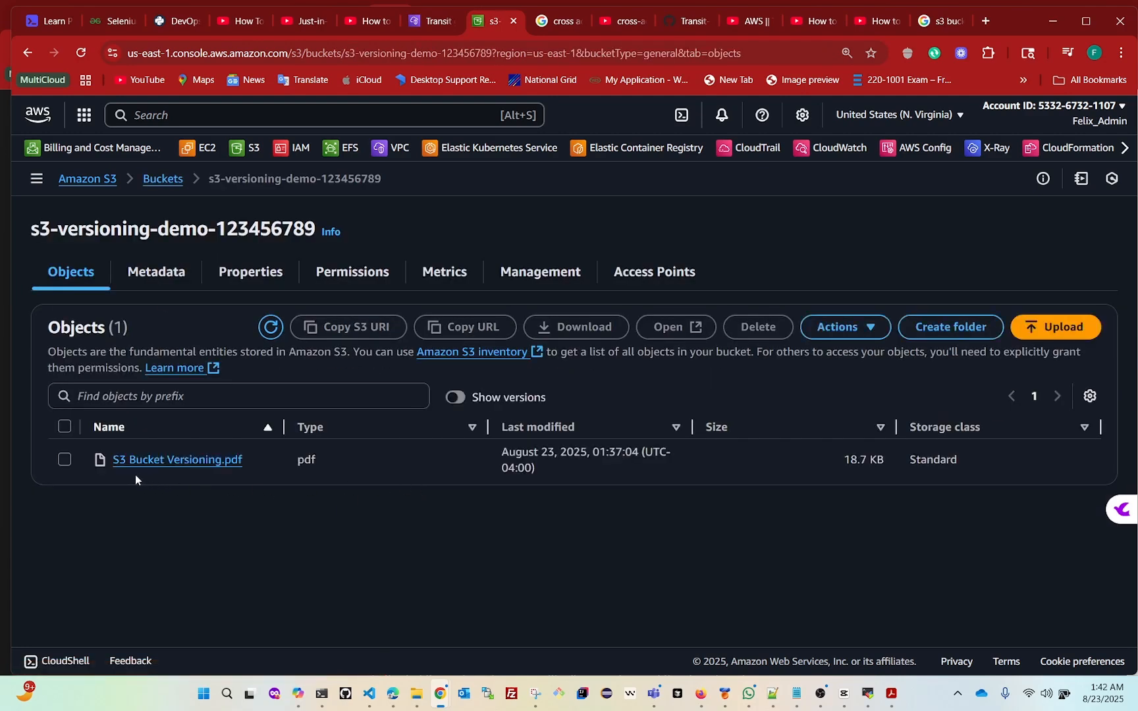
pyautogui.click(458, 399)
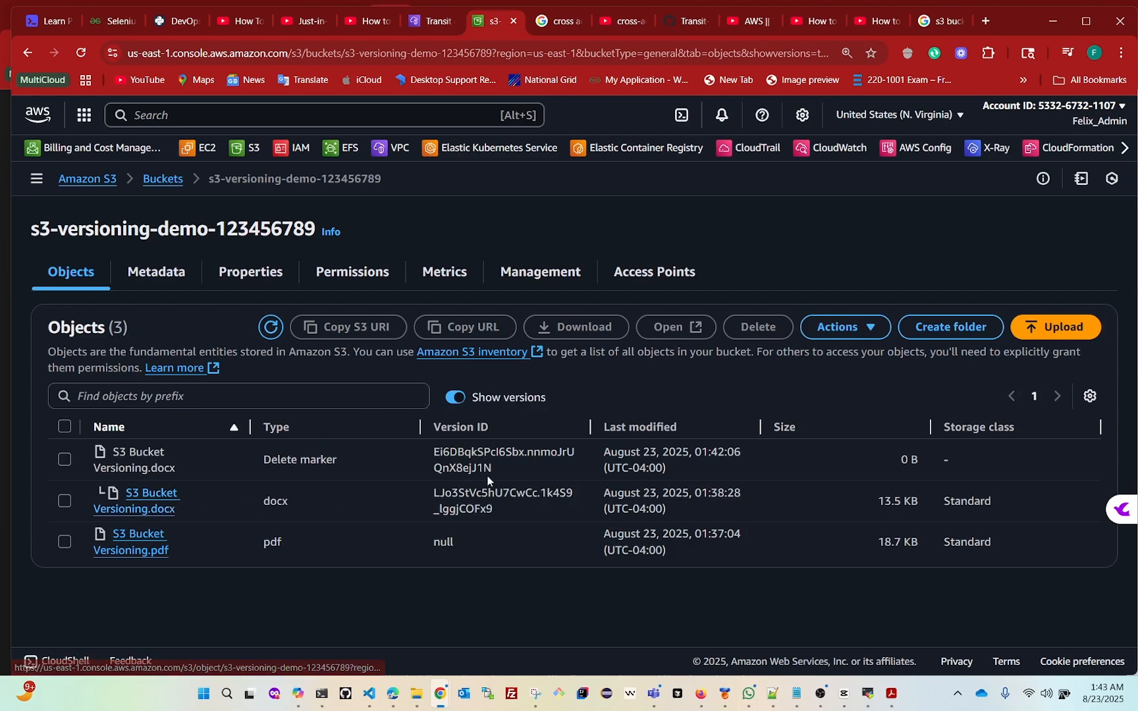
# Restore S3 Bucket Versioning.docx by deleting its delete marker, confirming with "permanently delete", close the status page and hide versions to check the object list
pyautogui.click(64, 459)
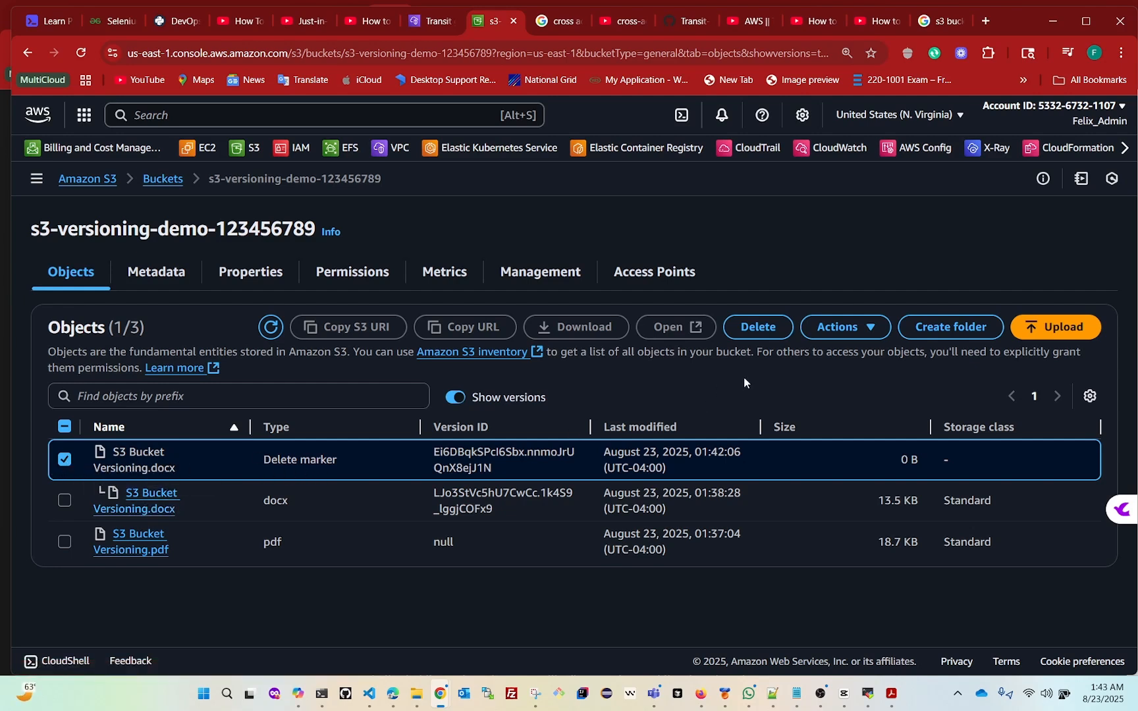
pyautogui.click(767, 330)
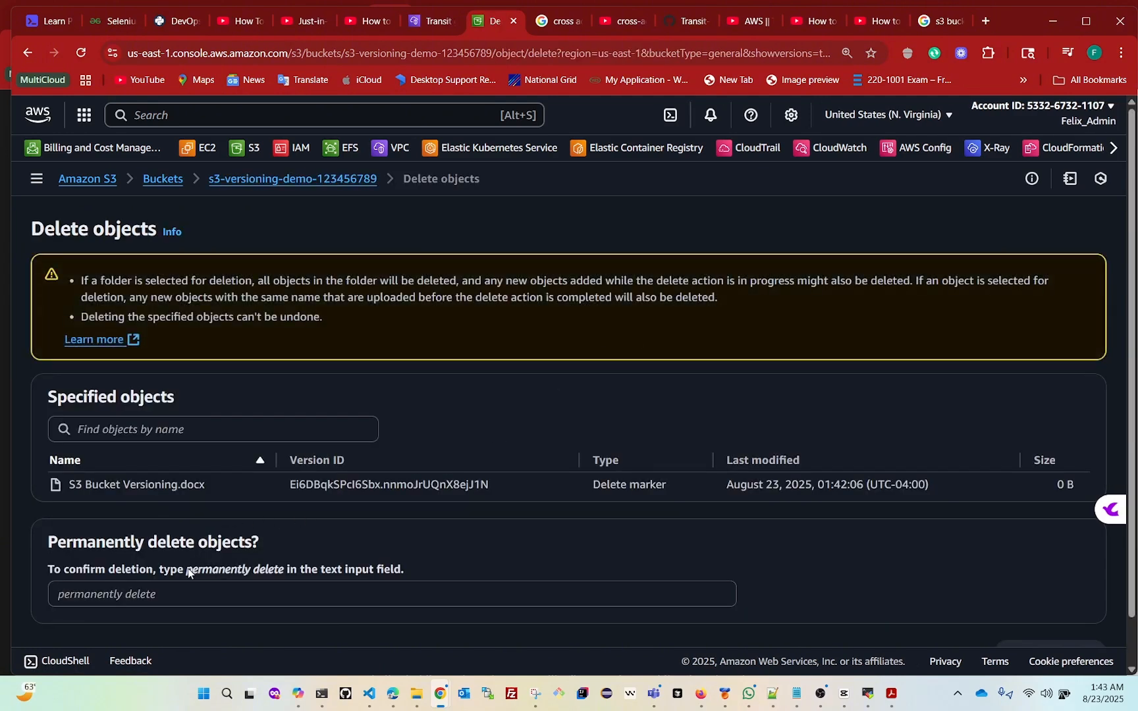
pyautogui.moveTo(188, 571); pyautogui.dragTo(280, 572)
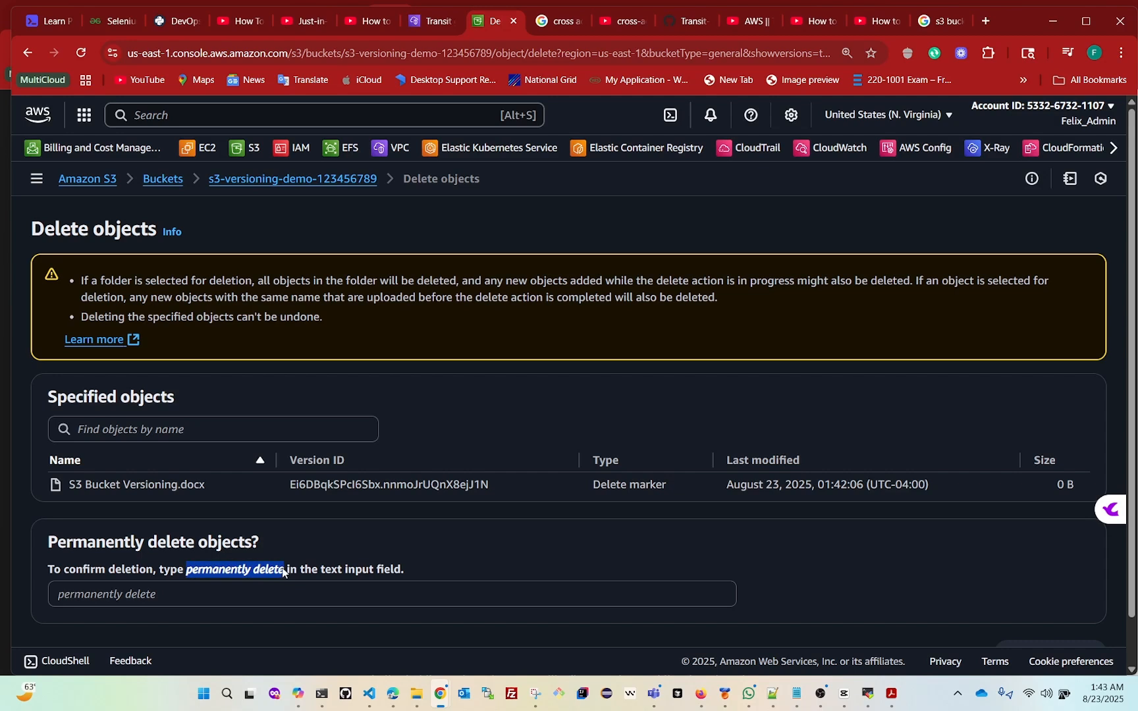
pyautogui.click(135, 601)
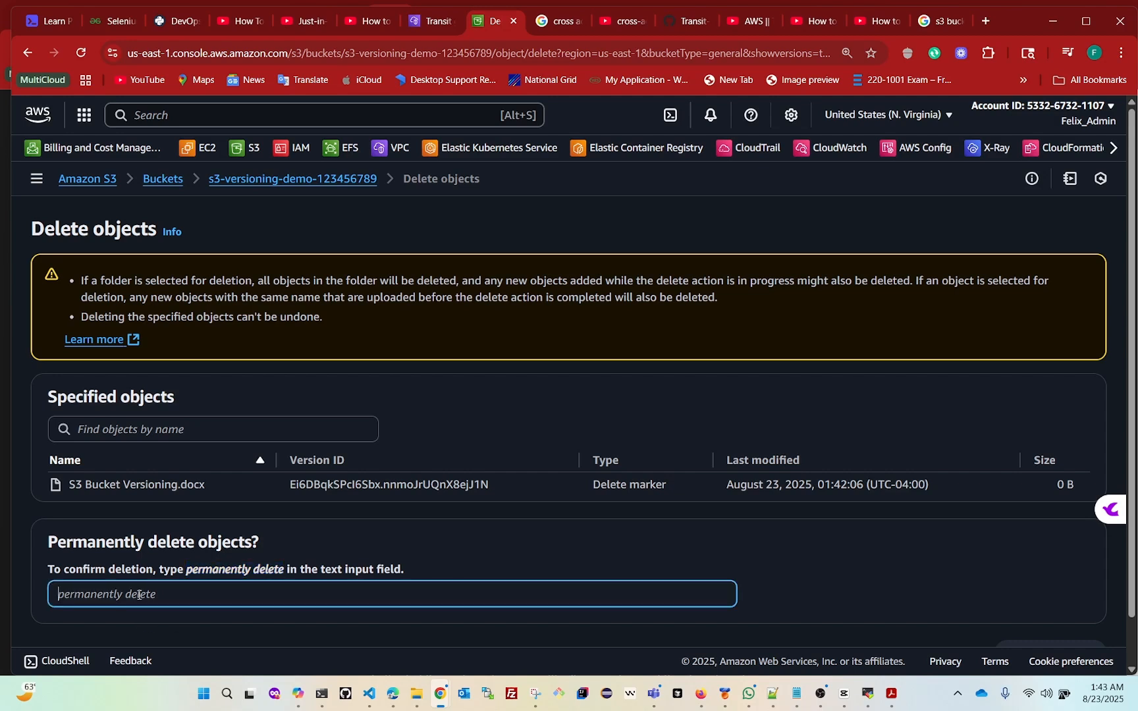
pyautogui.write('permanently delete')
pyautogui.scroll(-1, 793, 527)
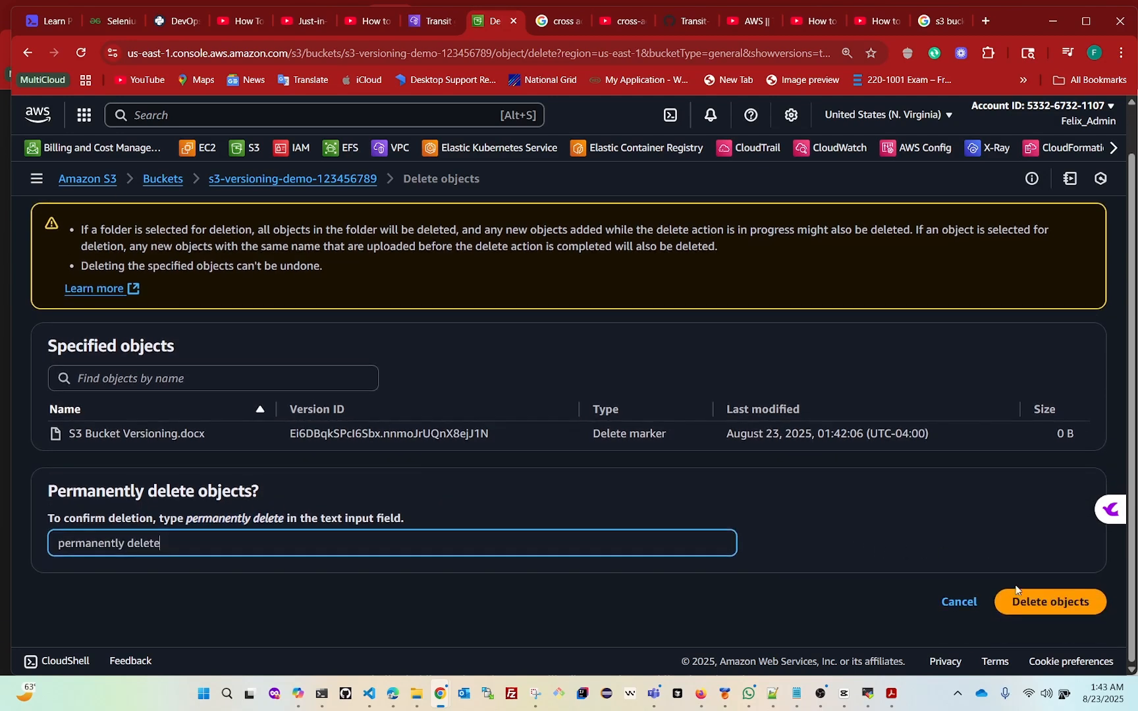
pyautogui.click(1017, 604)
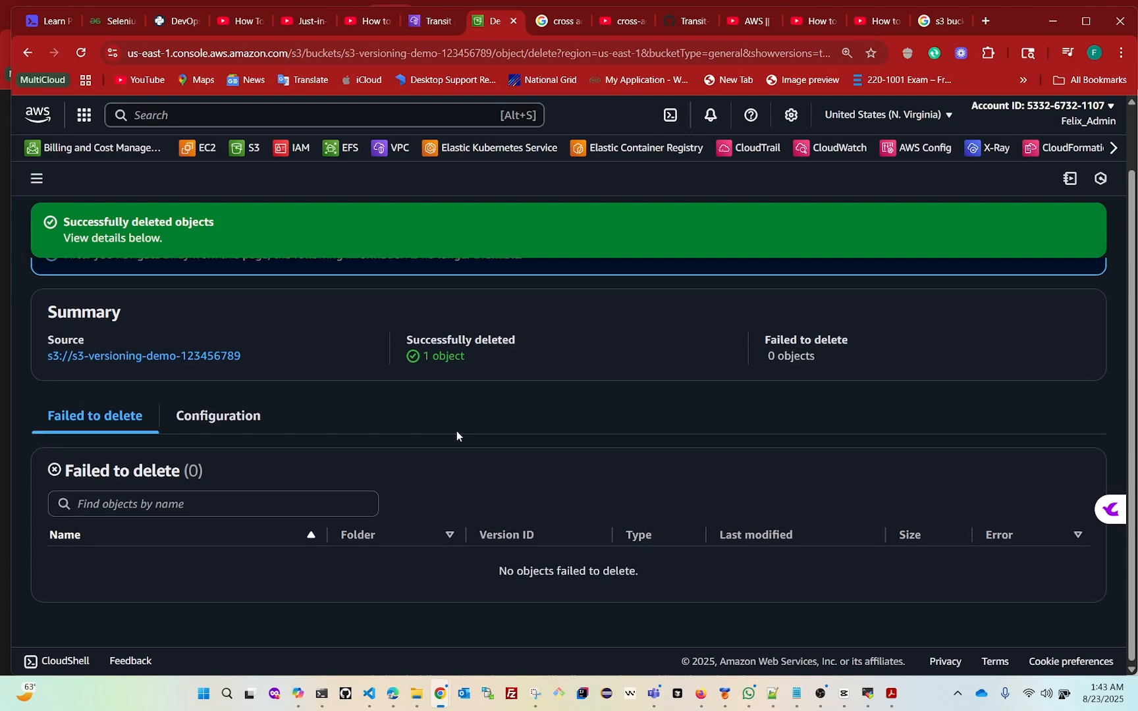
pyautogui.scroll(1, 457, 431)
pyautogui.click(1072, 289)
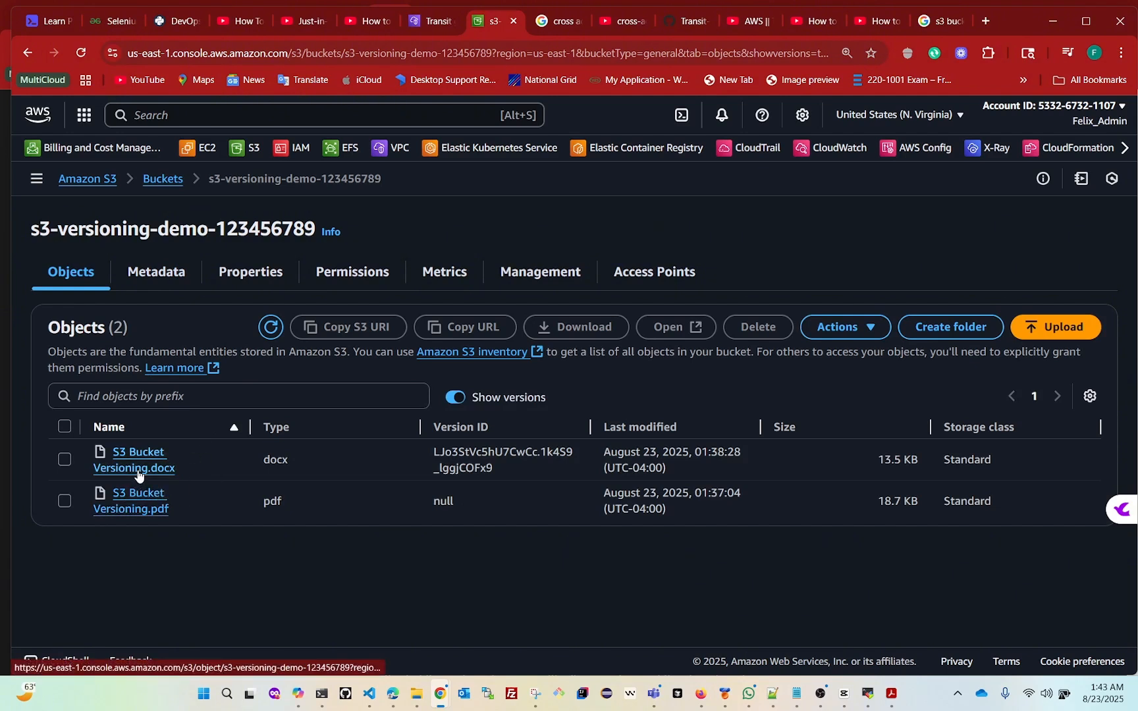
pyautogui.click(451, 397)
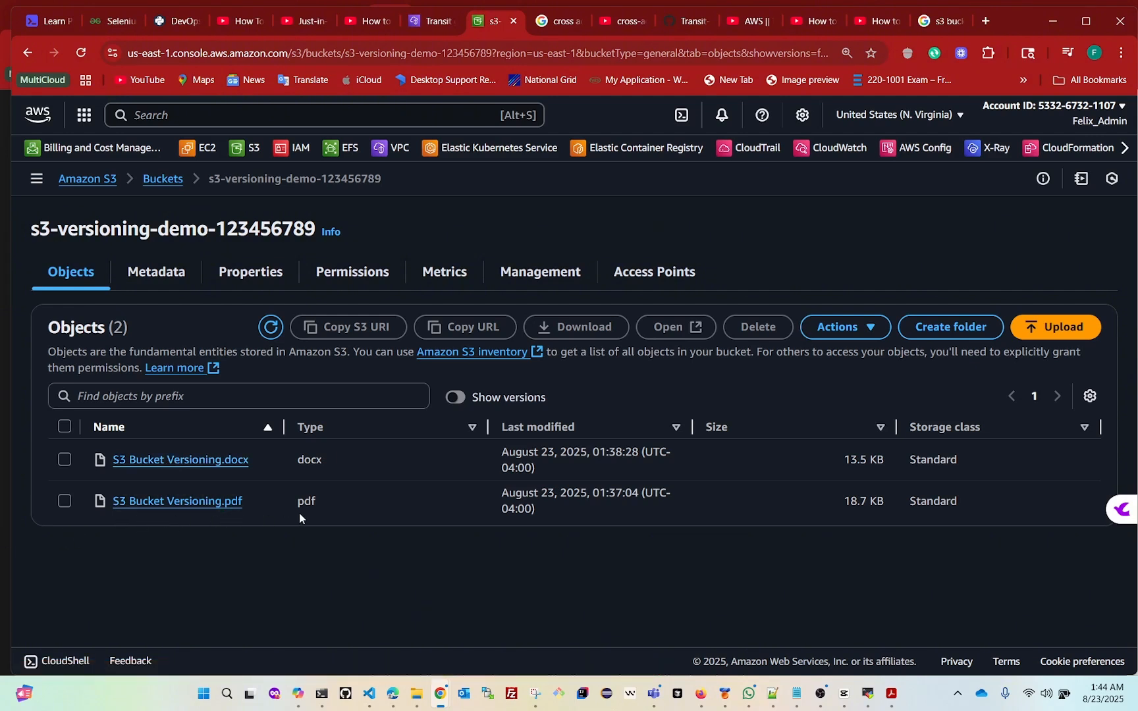
# Show the object versions and permanently delete the null version of S3 Bucket Versioning.pdf, confirming with "permanently delete"
pyautogui.click(456, 397)
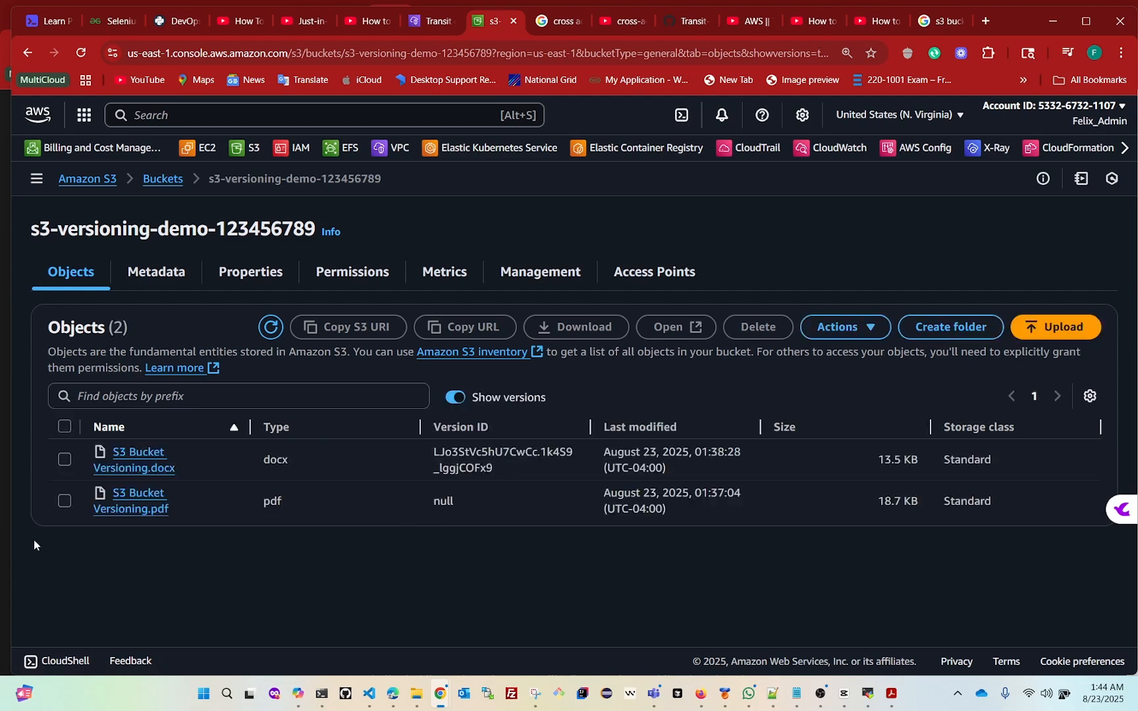
pyautogui.click(65, 500)
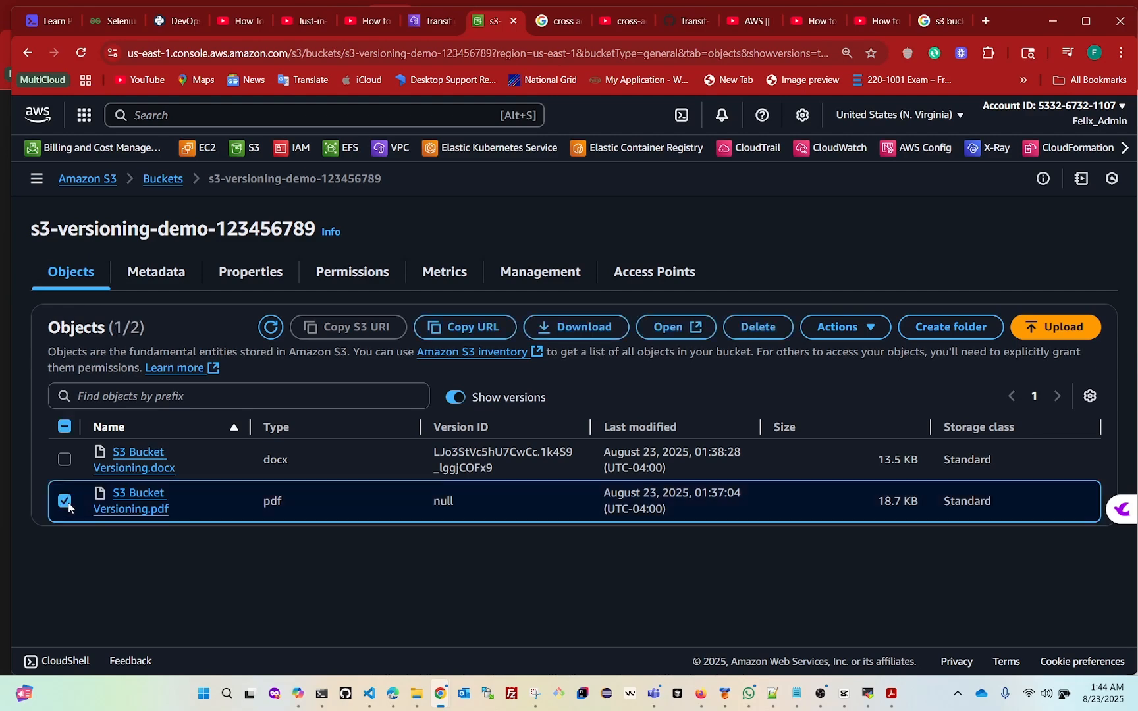
pyautogui.click(758, 327)
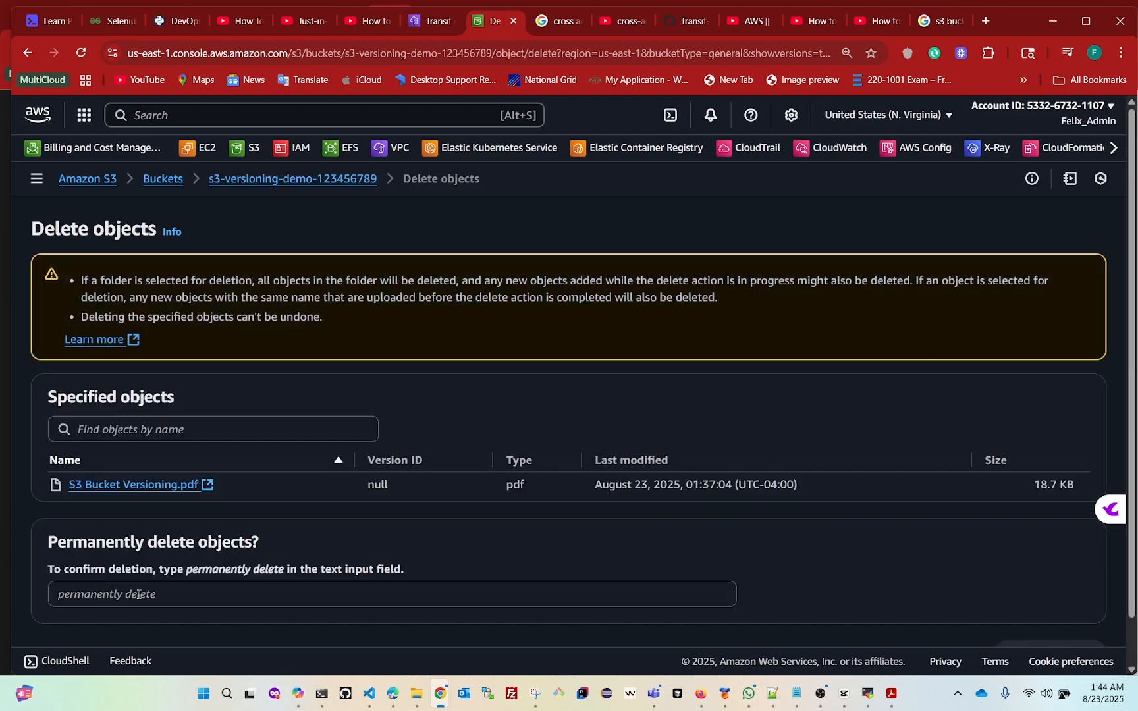
pyautogui.moveTo(187, 572); pyautogui.dragTo(282, 575)
pyautogui.hotkey('ctrl', 'c')
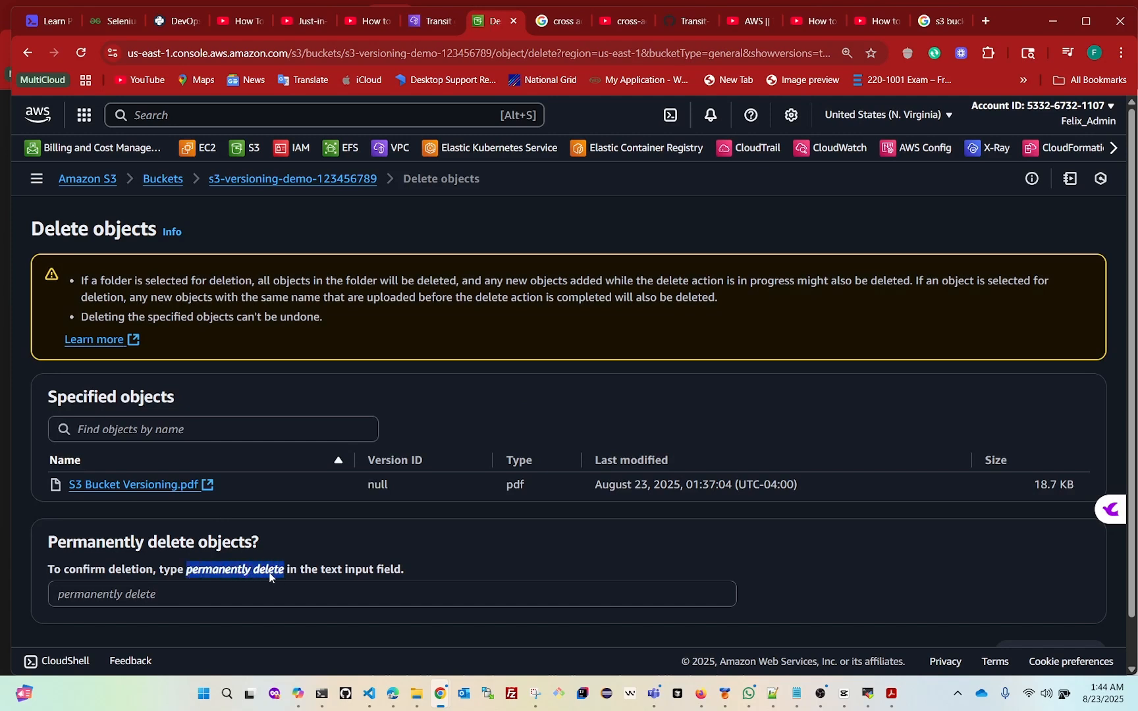
pyautogui.click(92, 599)
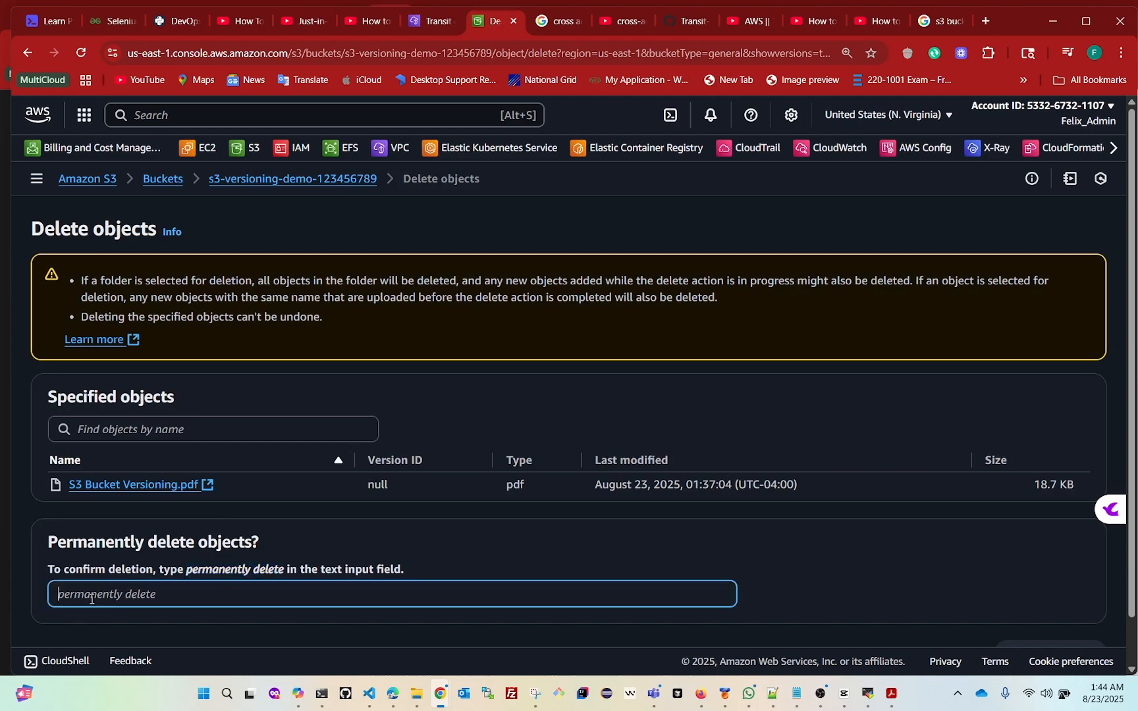
pyautogui.hotkey('ctrl', 'v')
pyautogui.scroll(-1, 879, 554)
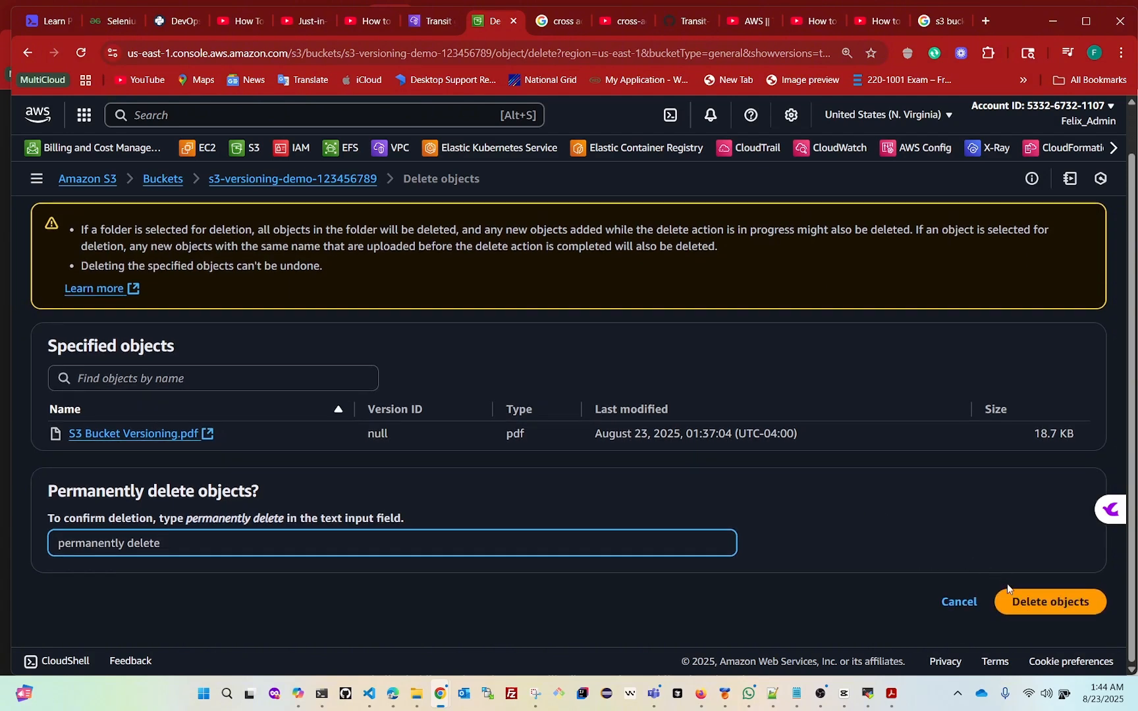
pyautogui.click(1043, 603)
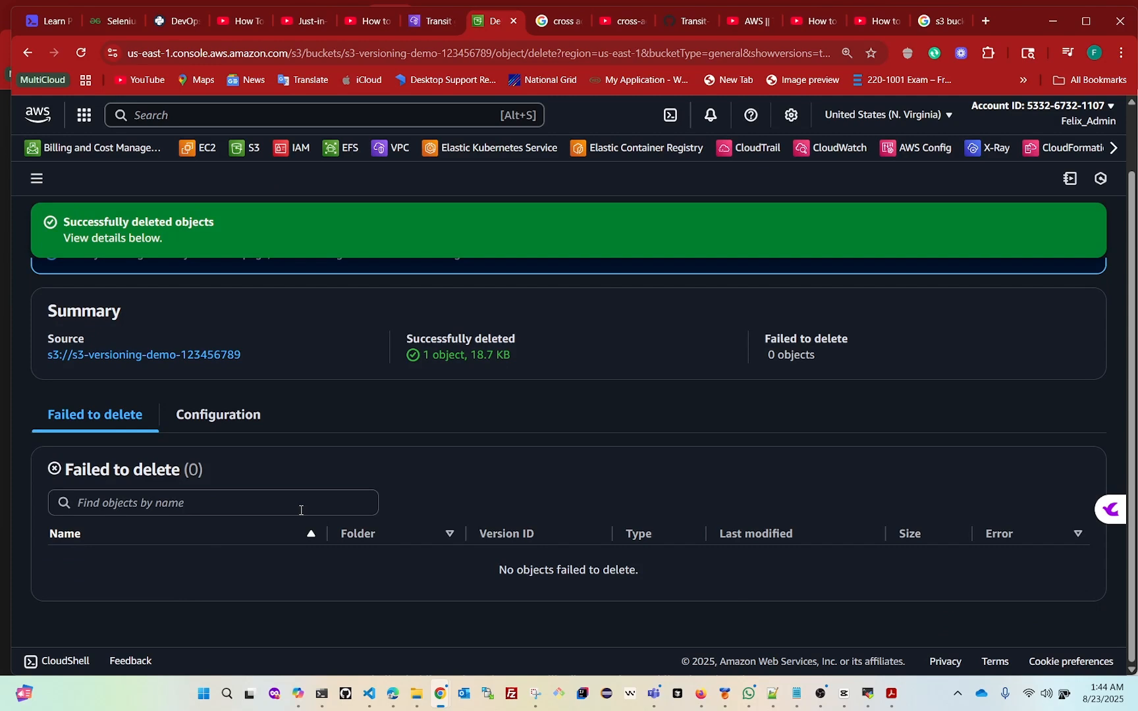
# Close the deletion status page and compare the bucket's object list with versions hidden and shown
pyautogui.scroll(2, 952, 332)
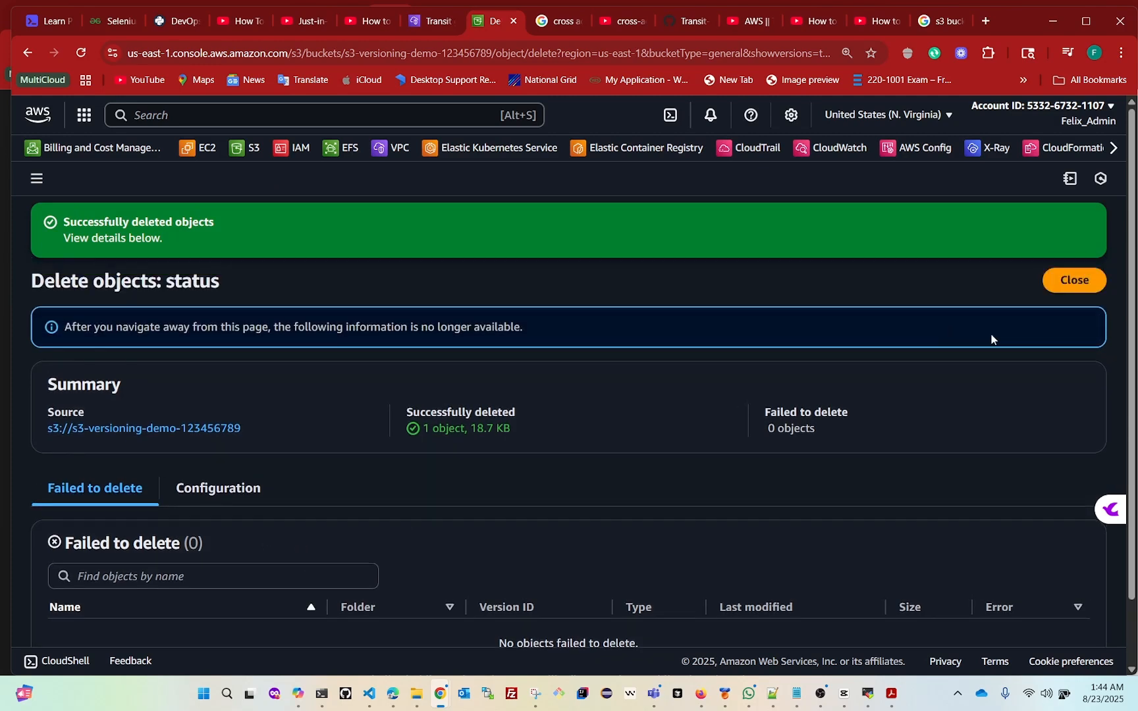
pyautogui.click(1076, 287)
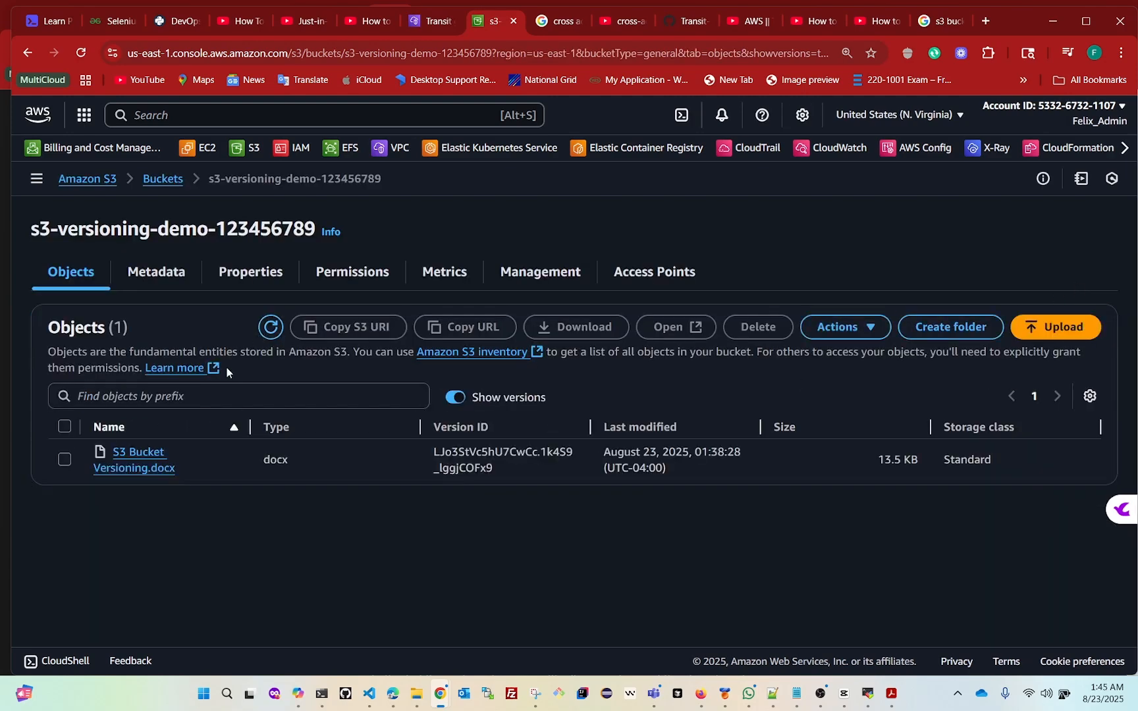
pyautogui.click(449, 402)
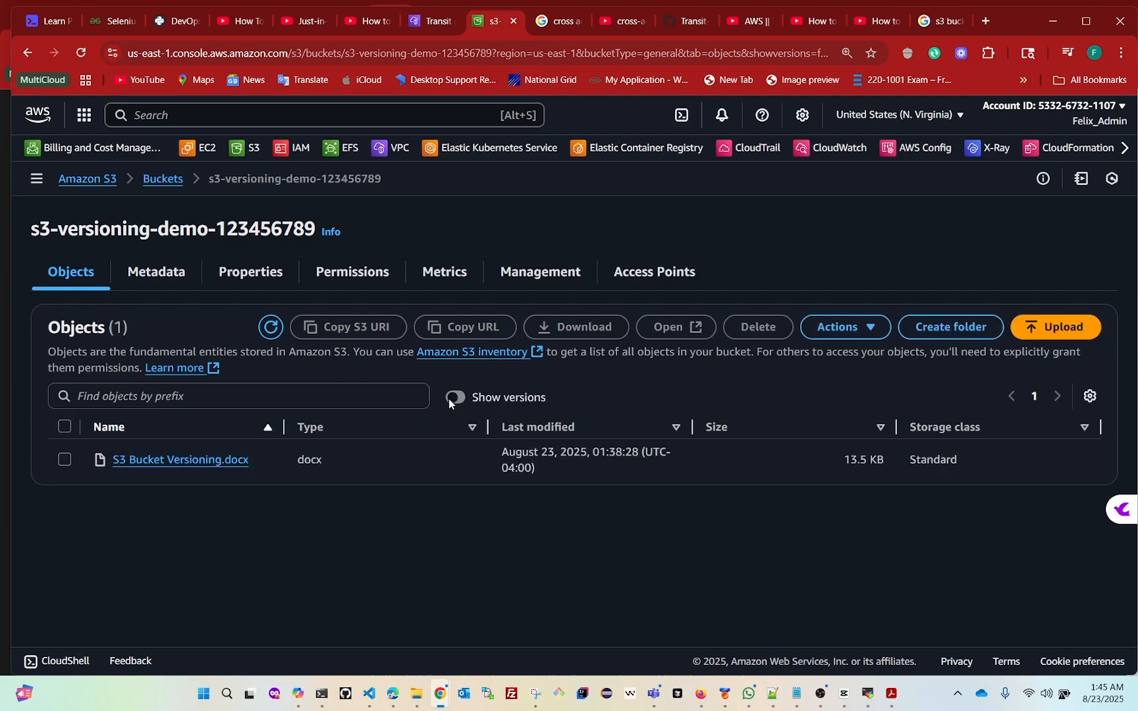
pyautogui.click(461, 400)
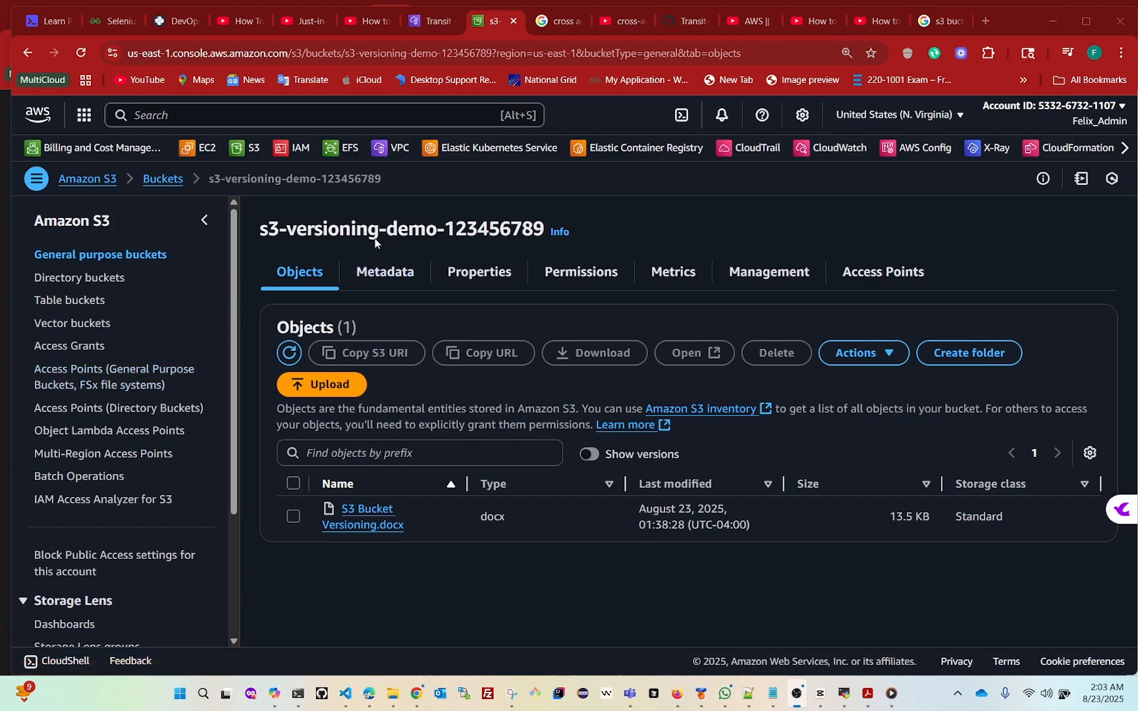
# Open the Bucket Versioning settings of s3-versioning-demo-123456789 for editing, compare the Suspend and Enable options, and select Suspend
pyautogui.click(469, 278)
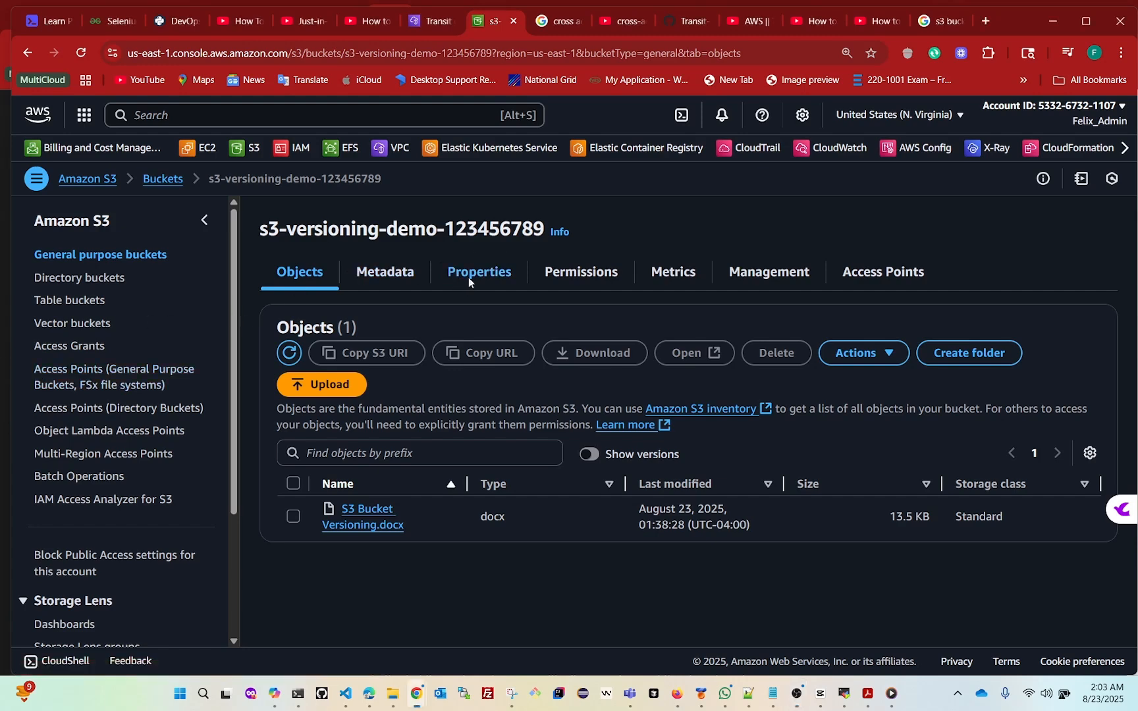
pyautogui.scroll(-1, 454, 346)
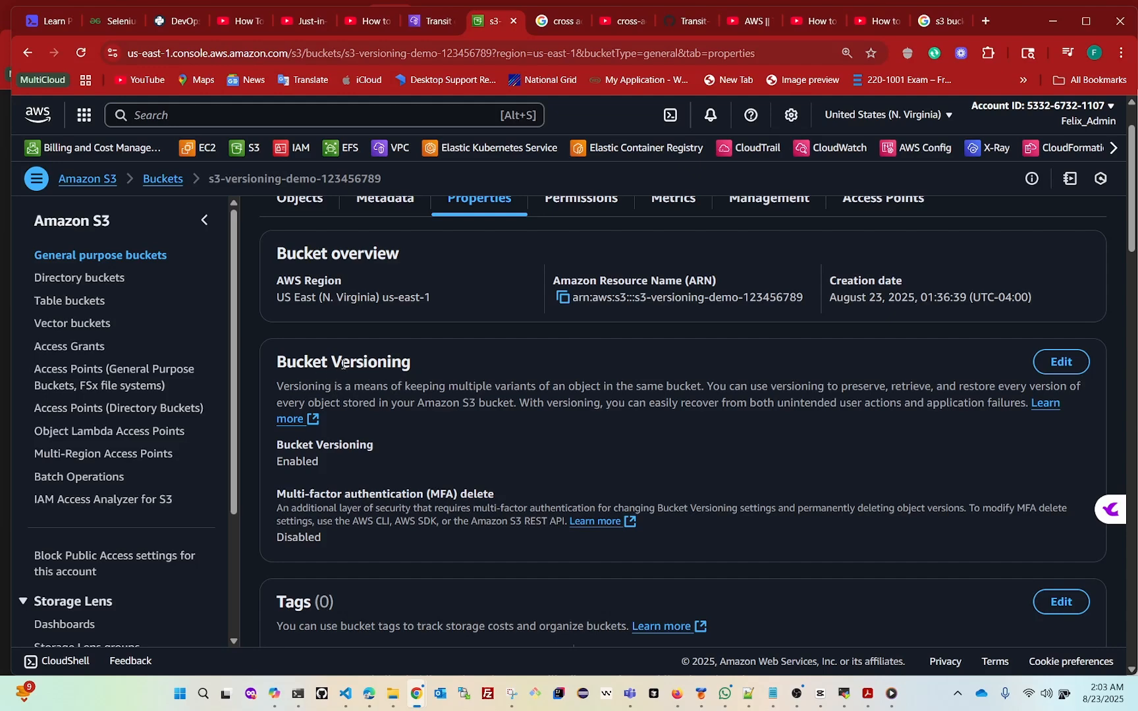
pyautogui.click(1057, 363)
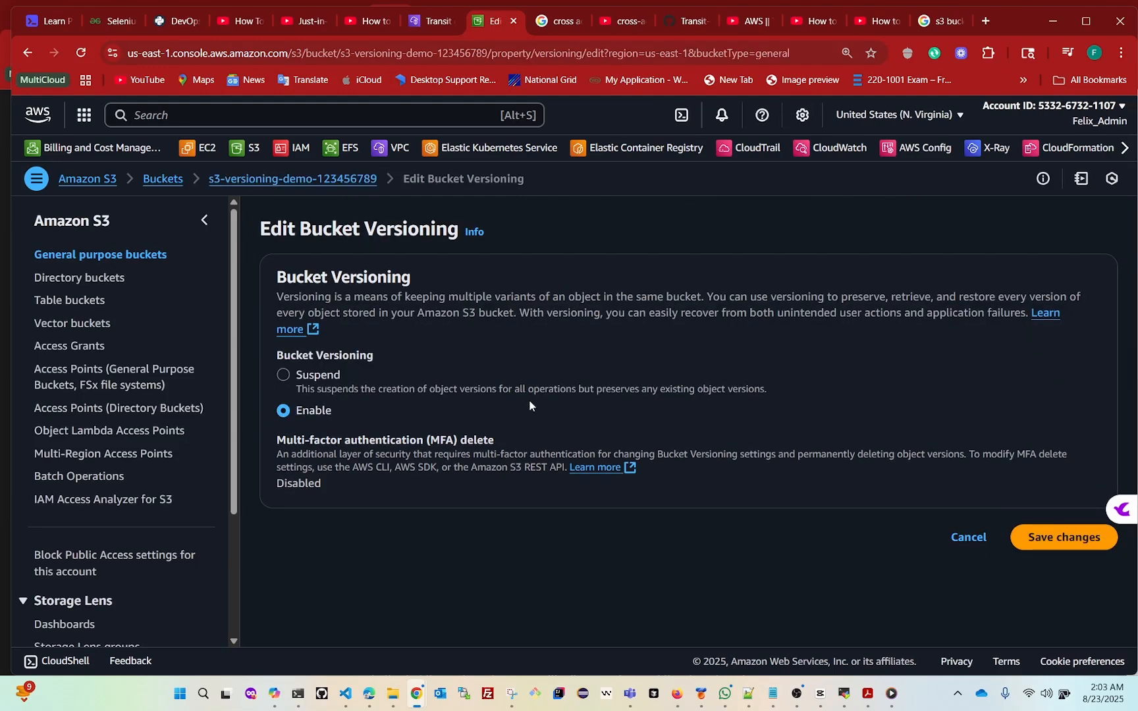
pyautogui.click(282, 378)
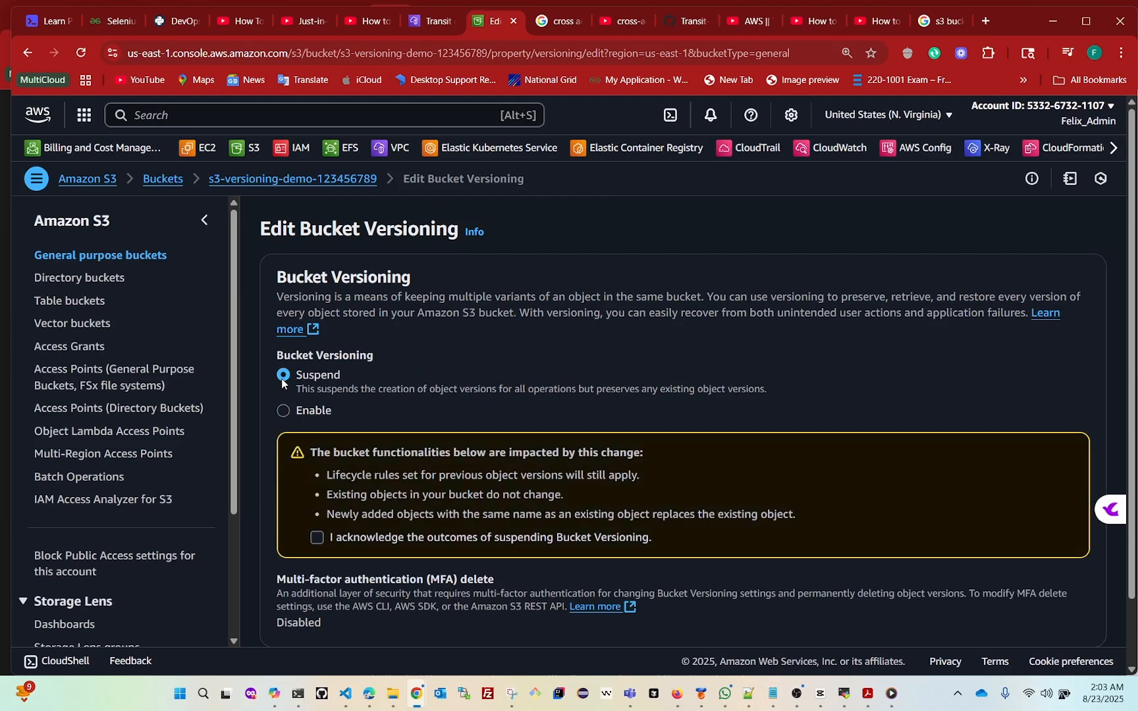
pyautogui.click(284, 413)
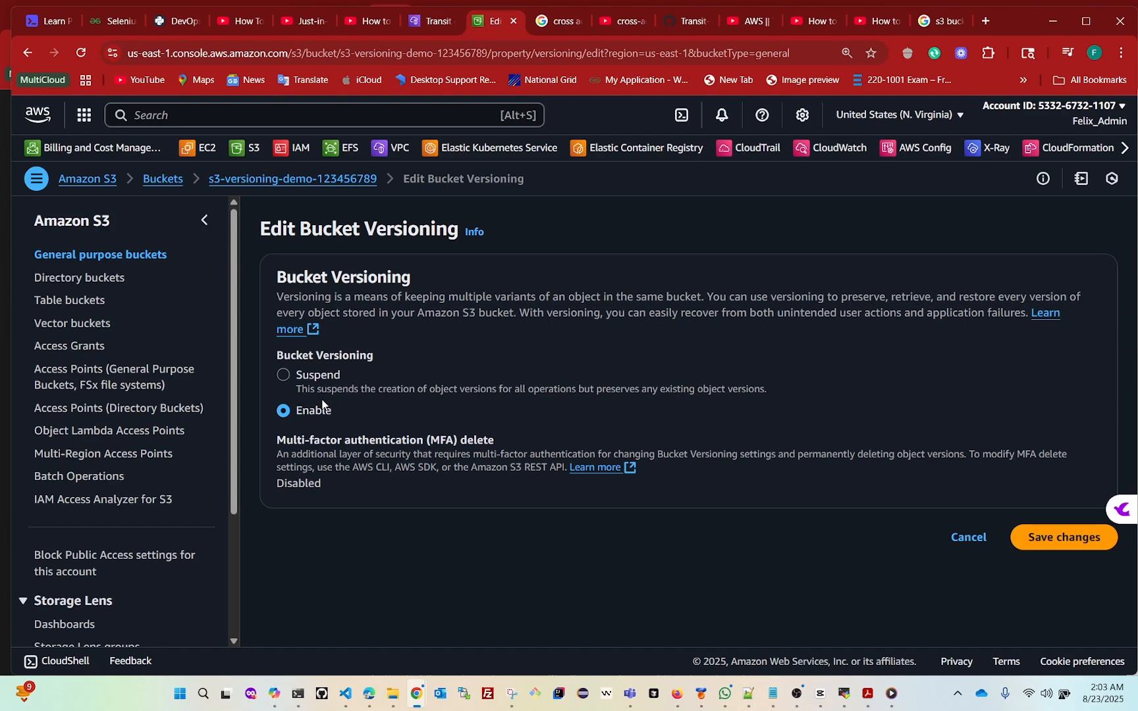
pyautogui.click(284, 376)
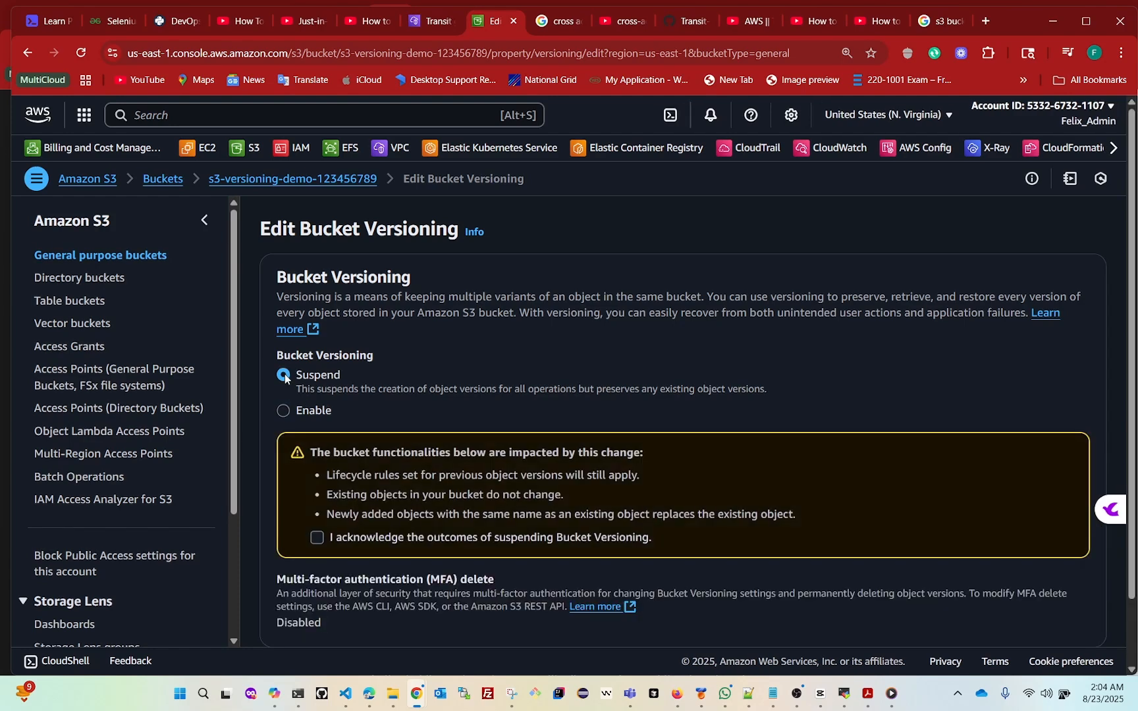